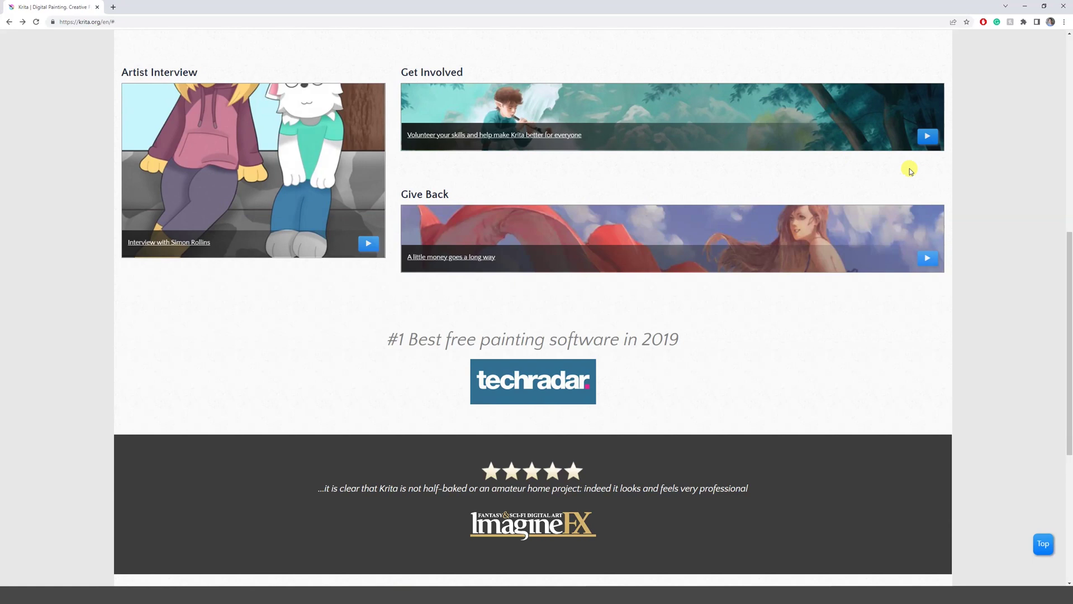
Scroll to the top of krita.org and go to the GET KRITA NOW download page
drag(1068, 258, 1068, 63)
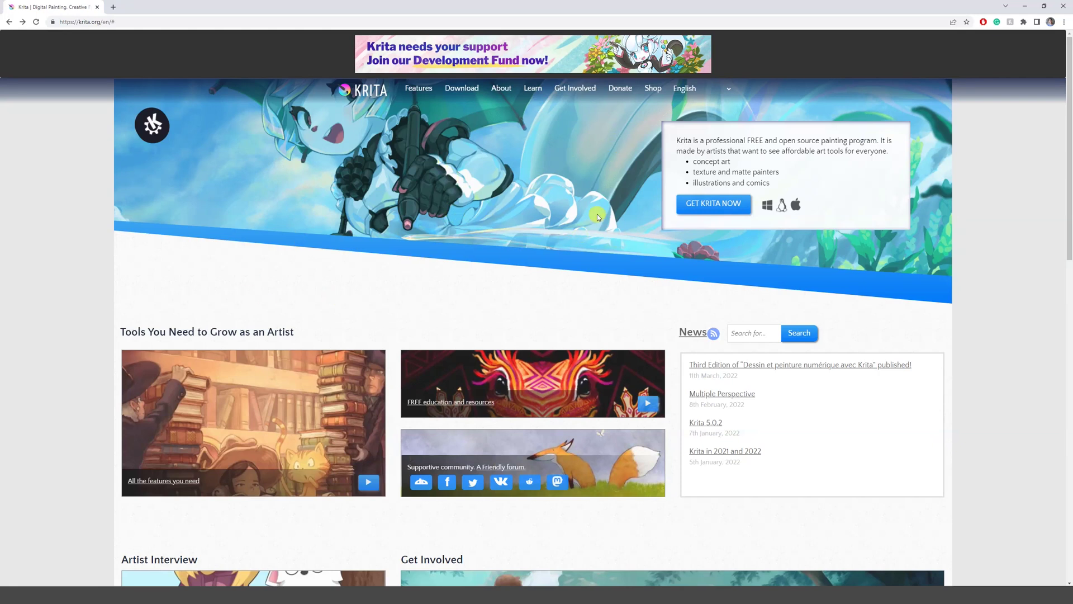
click(718, 213)
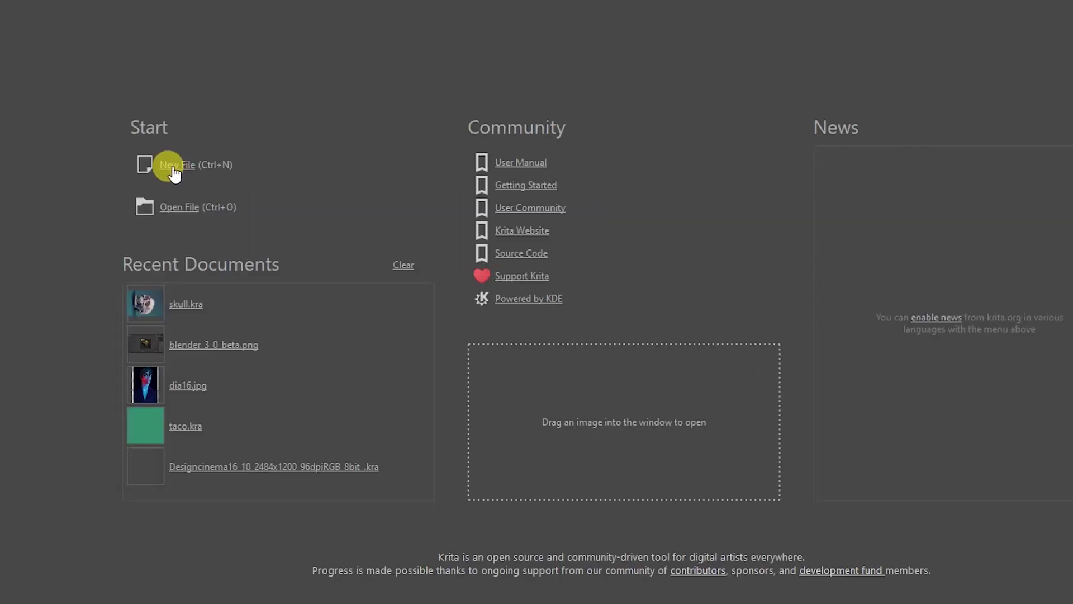
Start a new document from the Krita welcome screen with New File
click(176, 165)
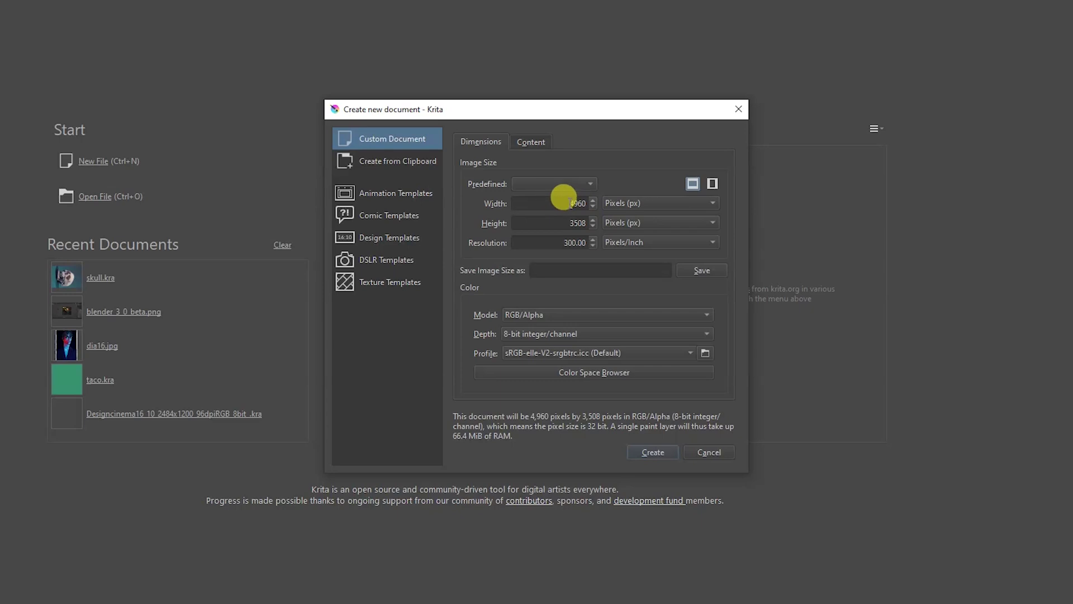
Apply the Film 16:9 4K preset: 3840 × 2160 px, landscape, 240 ppi, then show Content settings
click(631, 202)
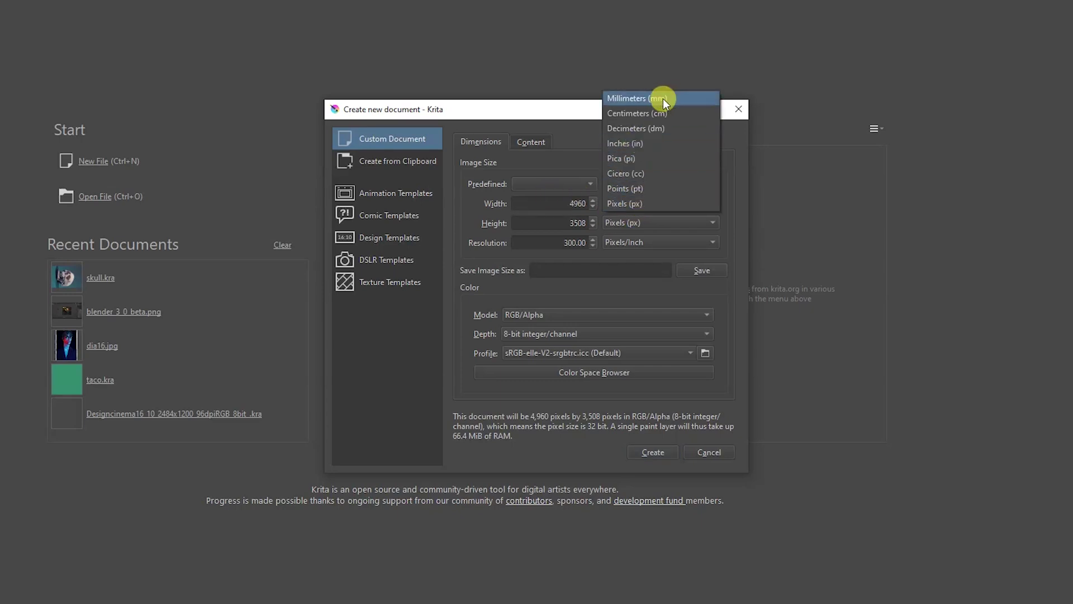
click(803, 192)
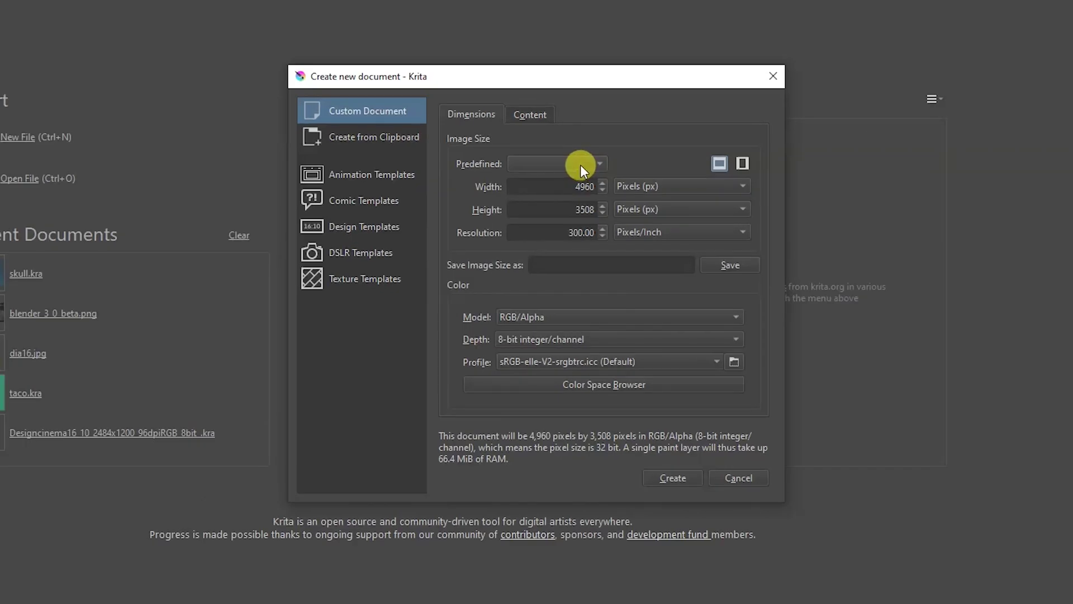
click(580, 164)
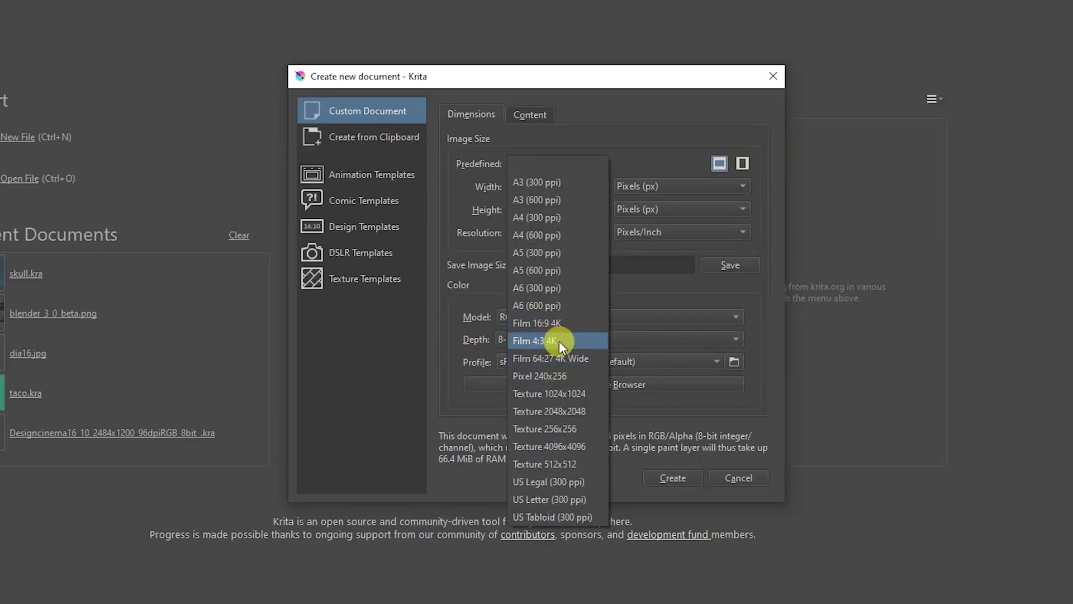
click(559, 323)
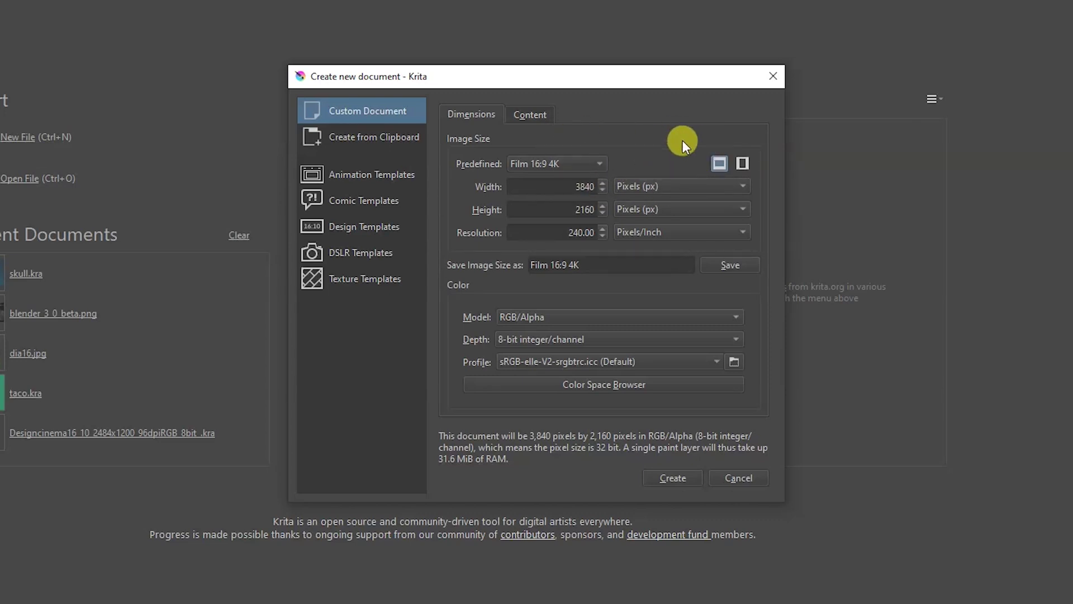
click(746, 165)
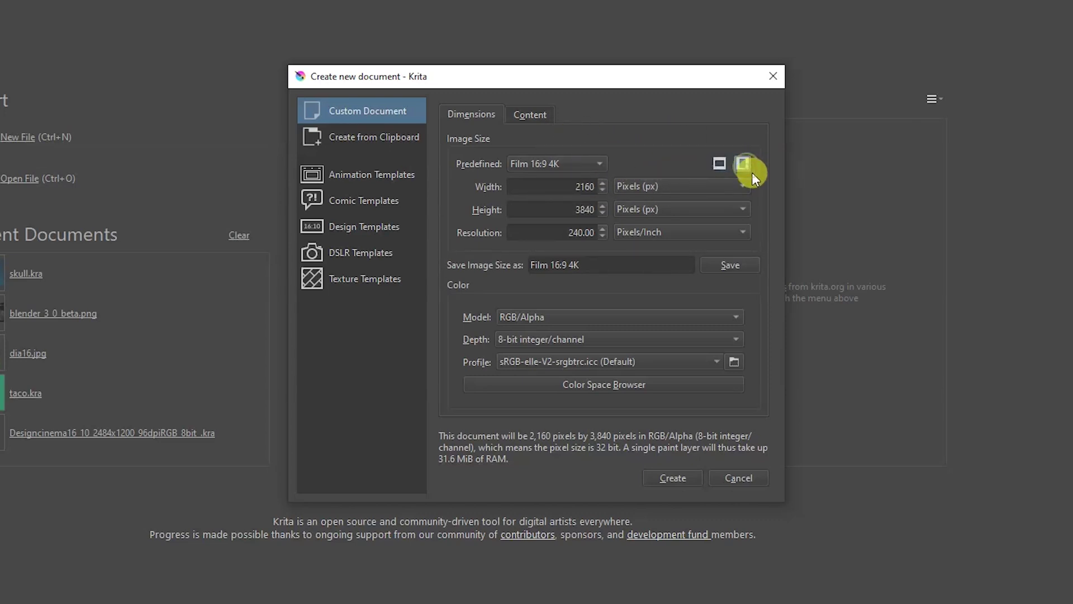
click(719, 166)
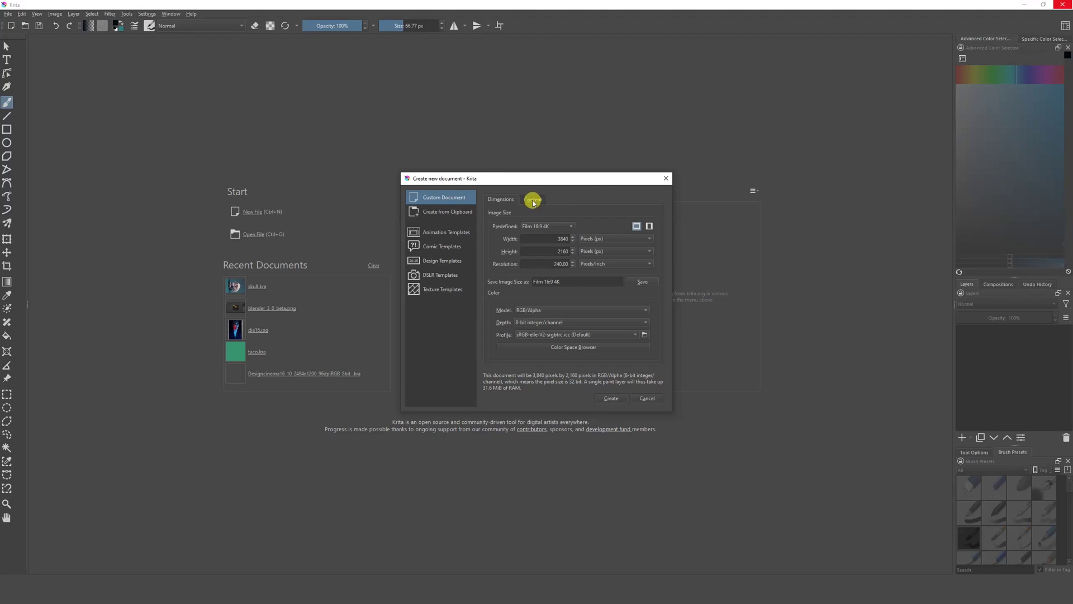
click(535, 200)
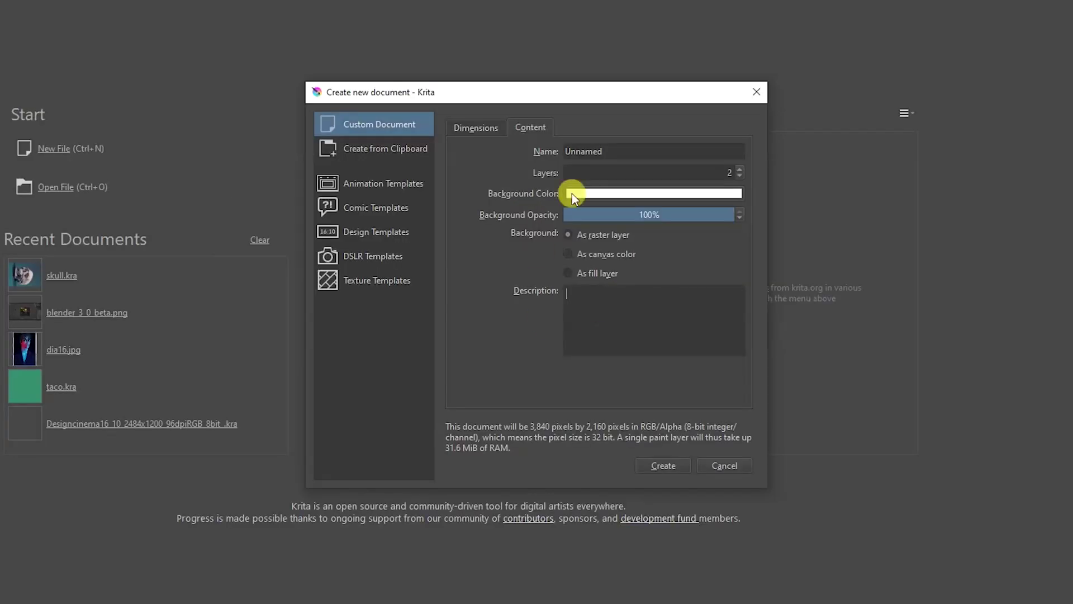
Rename the document to 'Youtubetest' and raise its layer count from 2 to 5
double_click(622, 150)
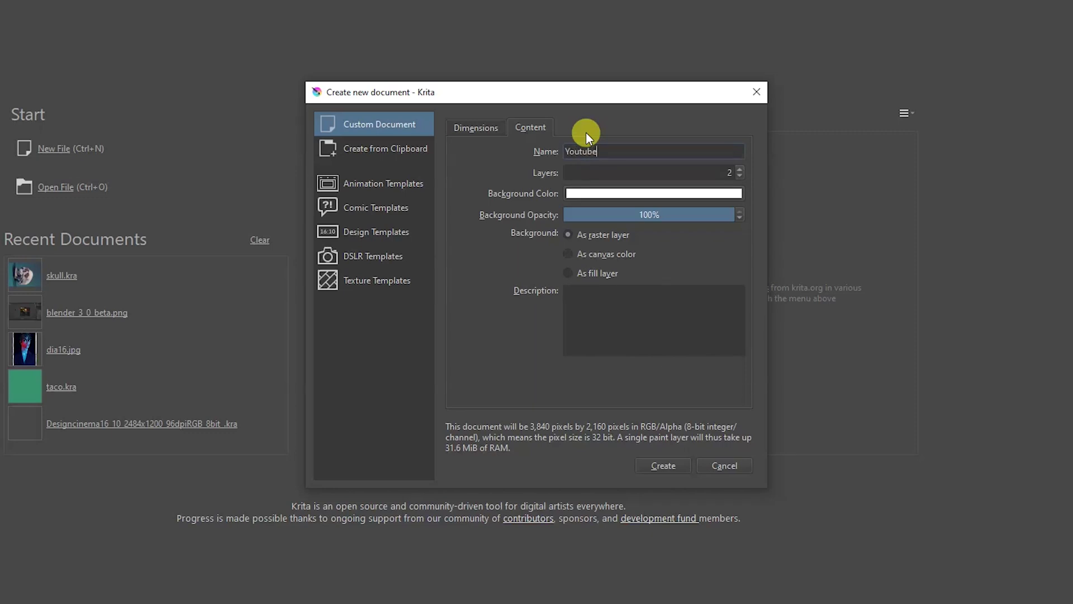
text(test)
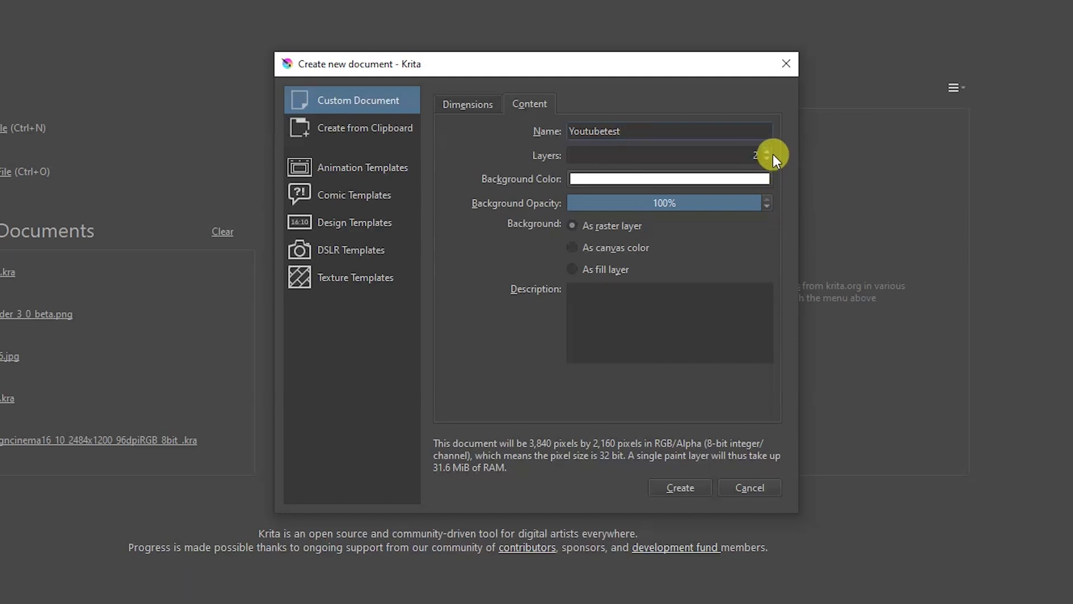
click(769, 151)
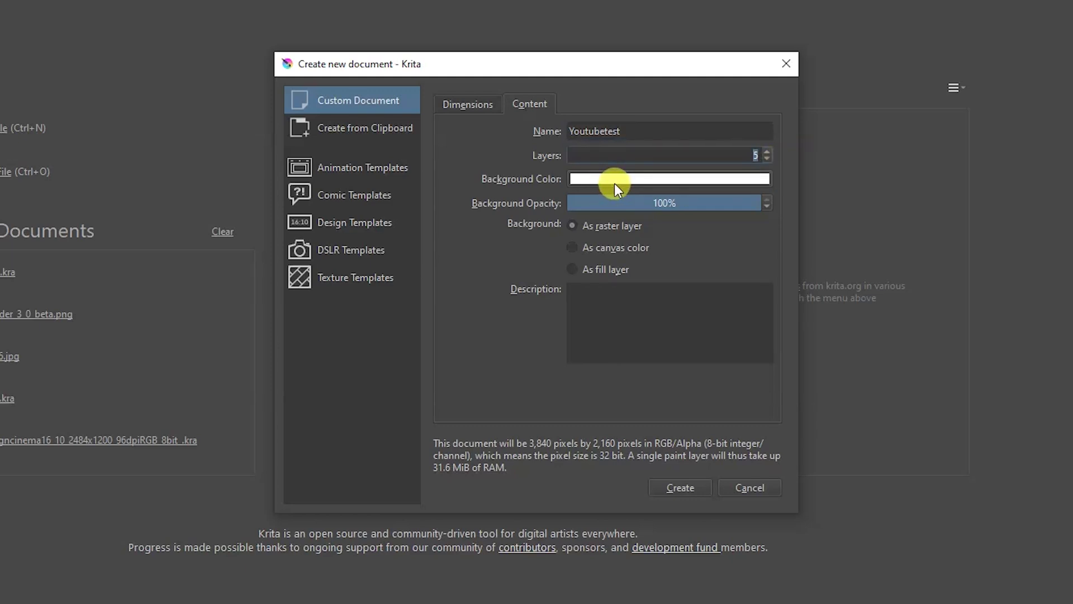
Set the document background colour to light grey #c6c6c6 (RGB 198, 198, 198)
click(628, 183)
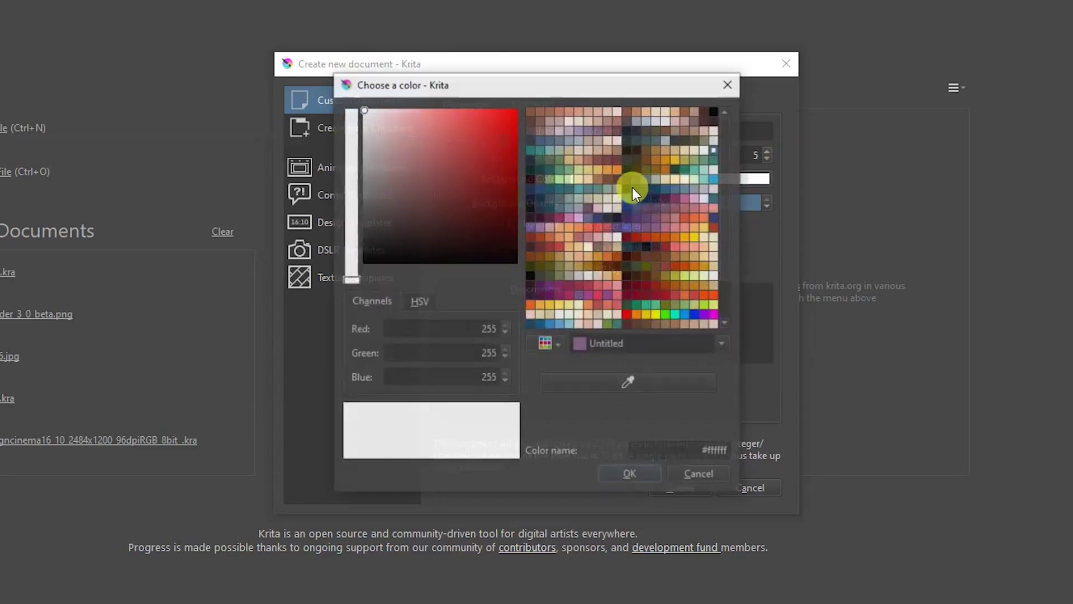
drag(378, 196, 355, 134)
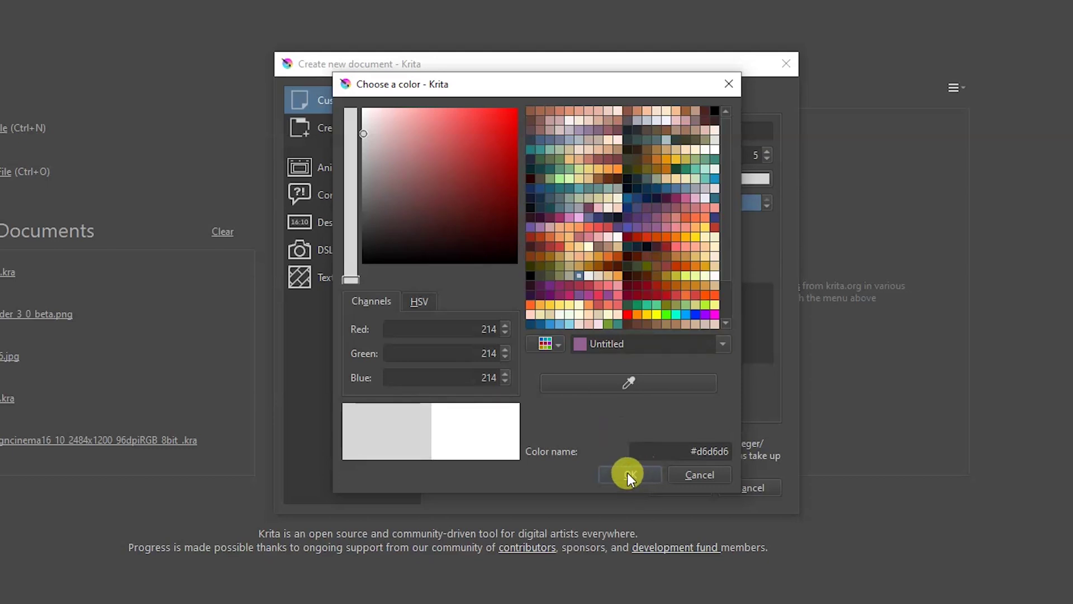
drag(394, 160, 356, 148)
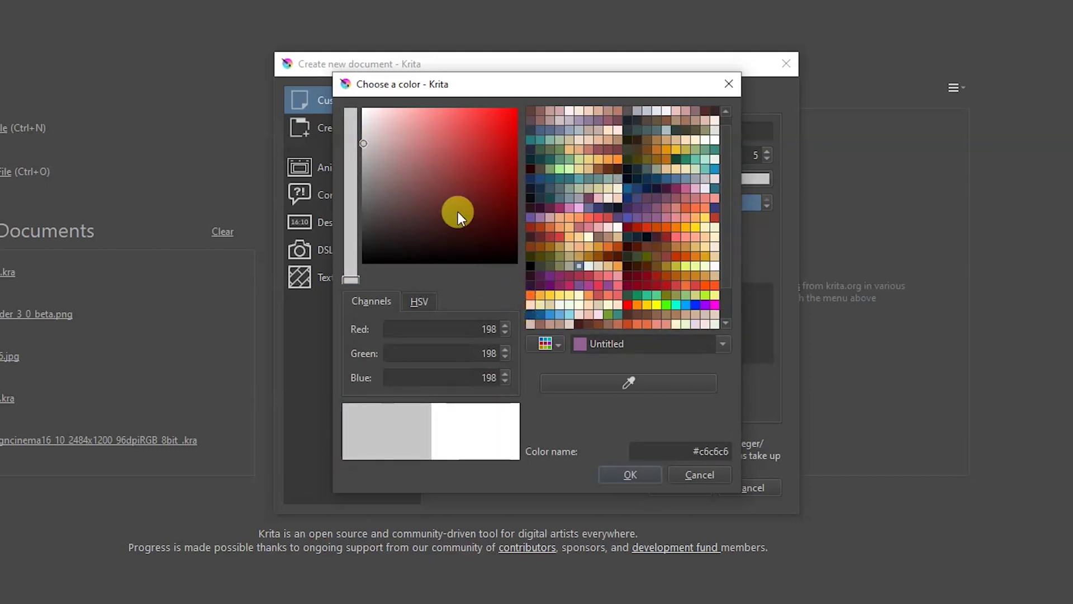
click(631, 475)
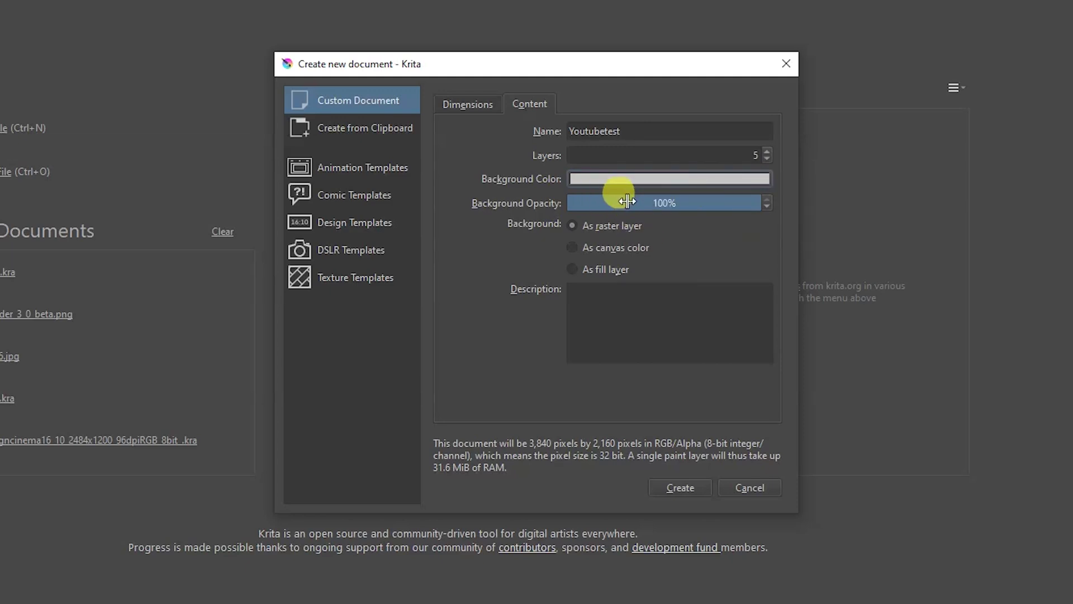
Try the background opacity, enable the description, then create the 3840 × 2160 Youtubetest document
drag(736, 201, 799, 193)
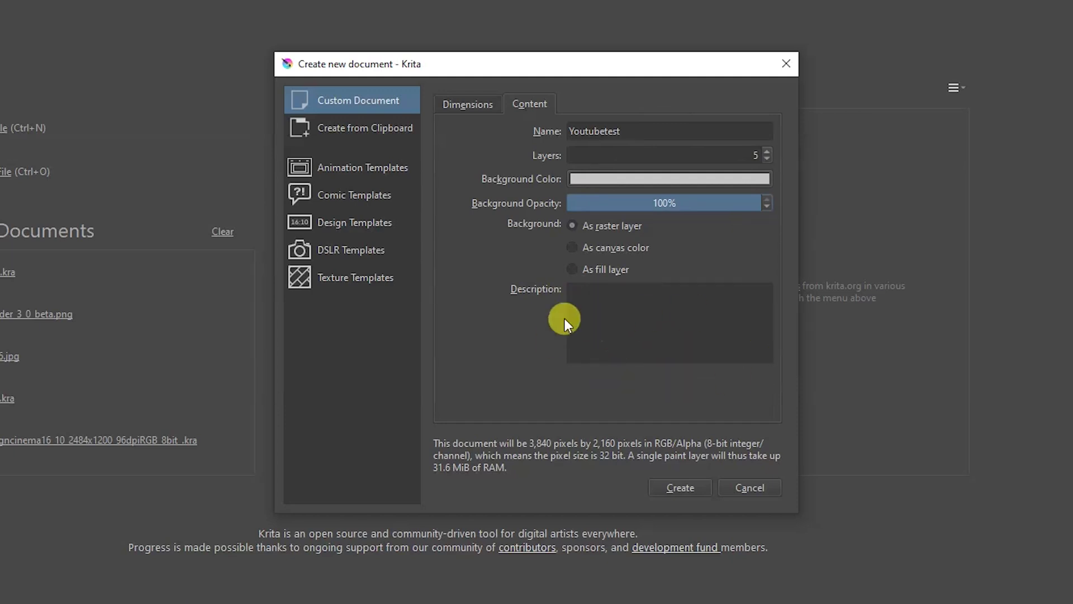
click(587, 299)
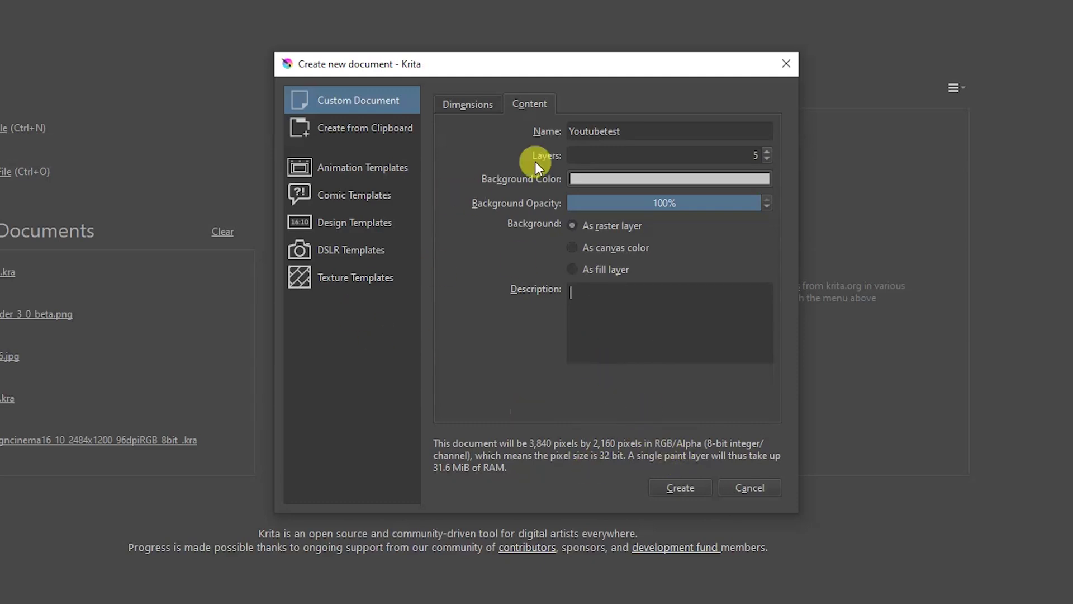
click(457, 101)
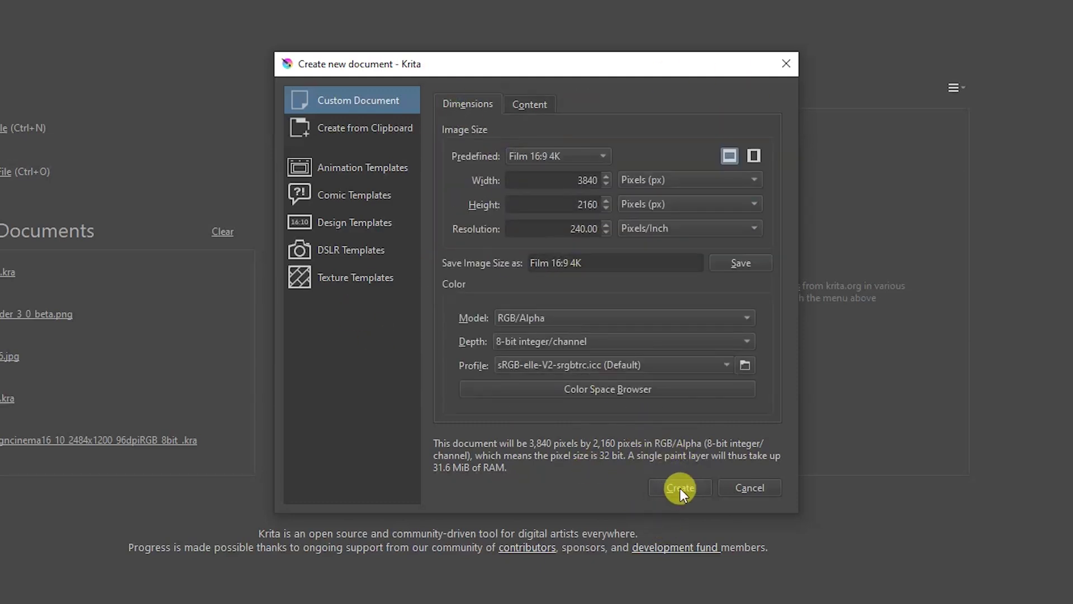
click(706, 488)
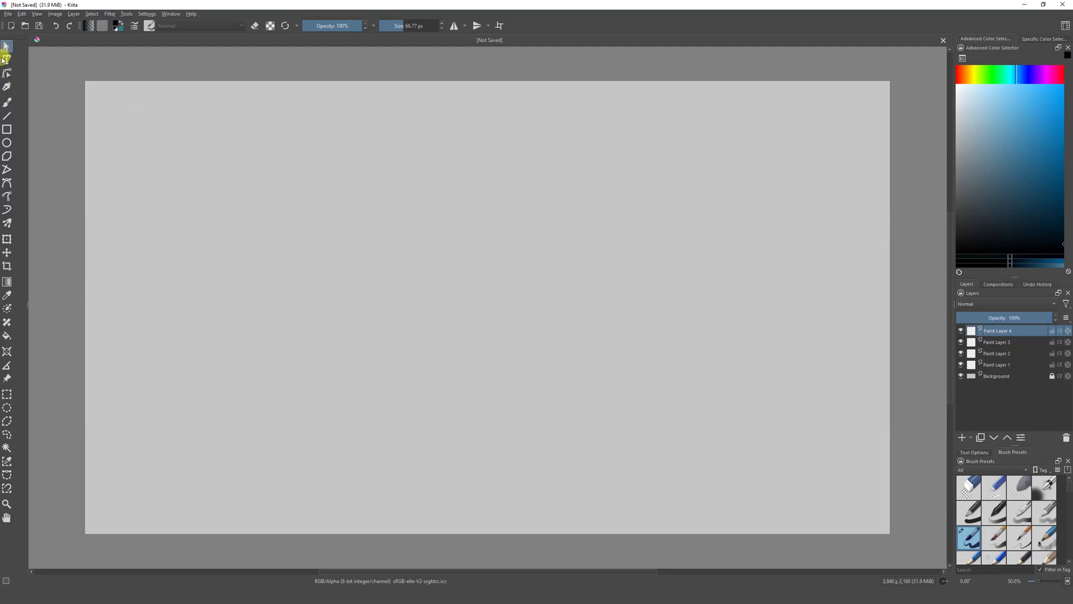
Paint test strokes with the Freehand Brush, then undo them
click(7, 104)
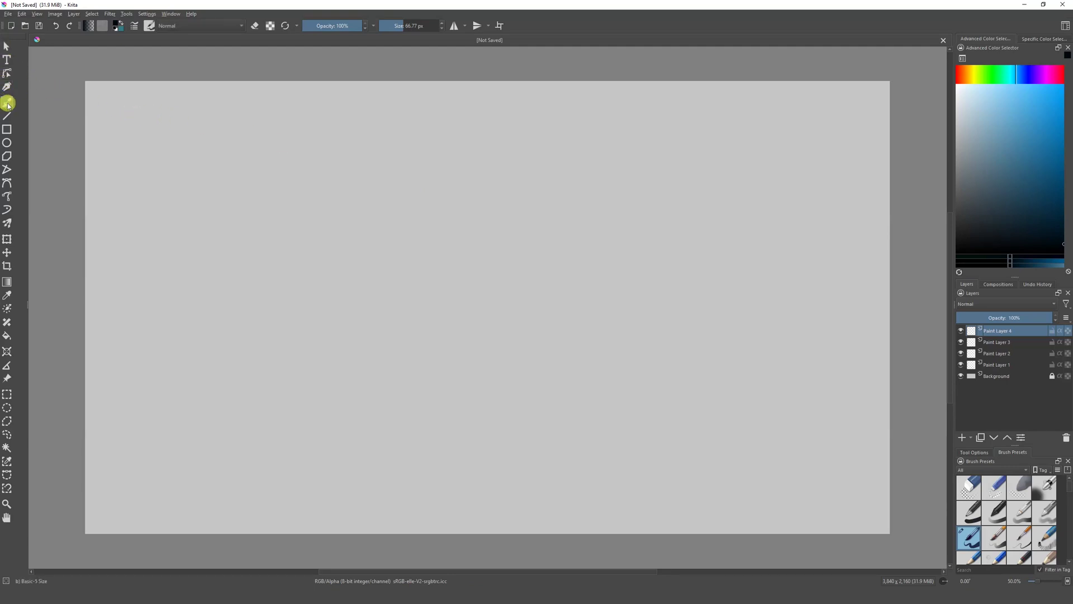
drag(338, 208, 386, 264)
mouse_move(382, 214)
mouse_down()
mouse_move(431, 274)
mouse_move(488, 278)
mouse_up()
mouse_move(478, 240)
mouse_down()
mouse_move(559, 286)
mouse_move(611, 275)
mouse_move(502, 173)
mouse_move(498, 257)
mouse_move(430, 352)
mouse_move(357, 388)
mouse_up()
key(ctrl+z)
key(ctrl+z)
key(ctrl+z)
key(ctrl+z)
key(ctrl+z)
key(ctrl+z)
key(ctrl+z)
key(ctrl+z)
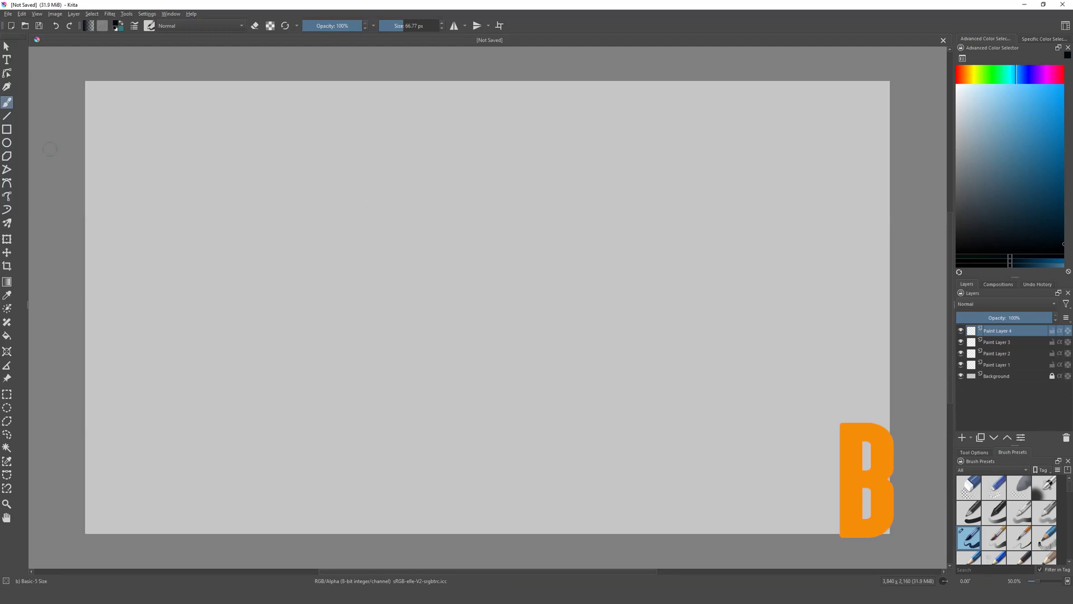
Paint a long black freehand stroke and erase part of its right-hand loop
mouse_move(348, 210)
mouse_down()
mouse_move(388, 188)
mouse_move(416, 227)
mouse_move(497, 283)
mouse_move(400, 306)
mouse_move(339, 286)
mouse_move(270, 244)
mouse_move(260, 196)
mouse_move(419, 306)
mouse_up()
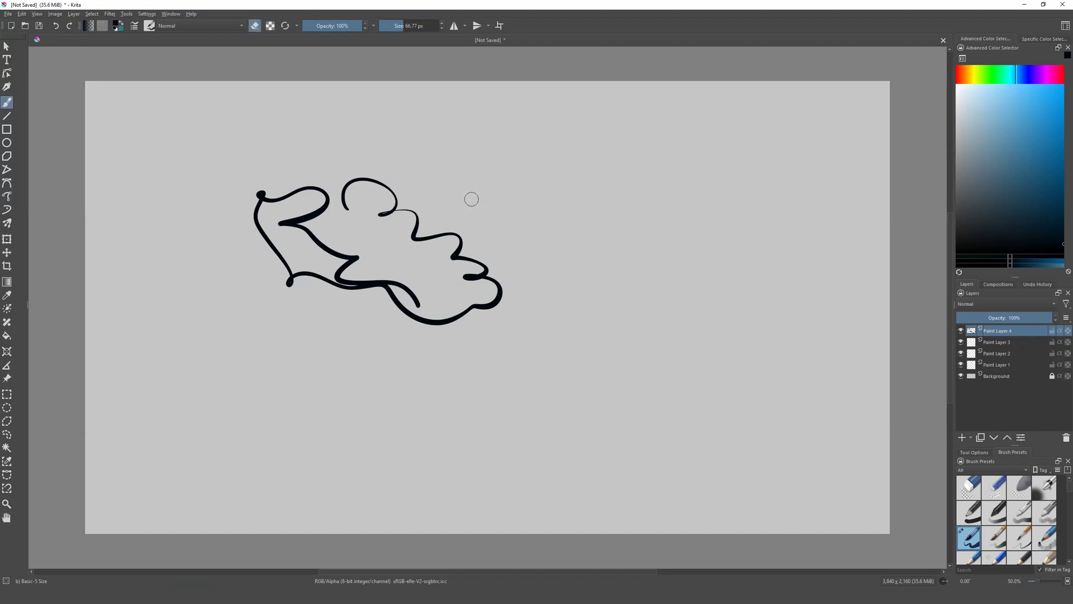
key(e)
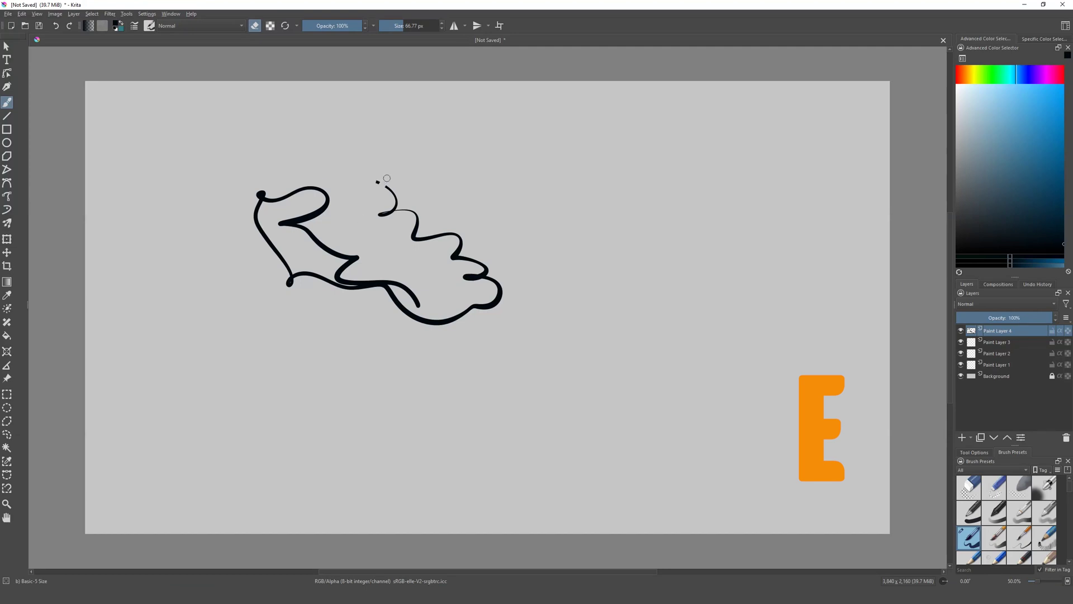
drag(464, 274, 471, 281)
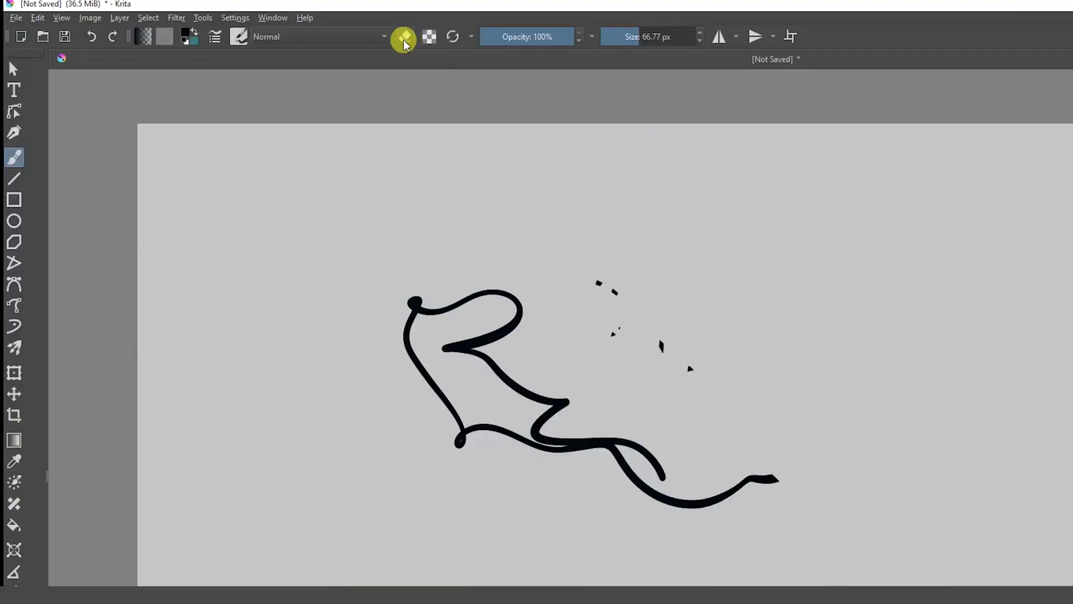
Erase the upper part of the top loop using the toolbar eraser mode, then disable it
click(406, 37)
mouse_move(503, 331)
mouse_down()
mouse_move(547, 354)
mouse_move(525, 303)
mouse_move(454, 307)
mouse_move(475, 354)
mouse_move(451, 321)
mouse_up()
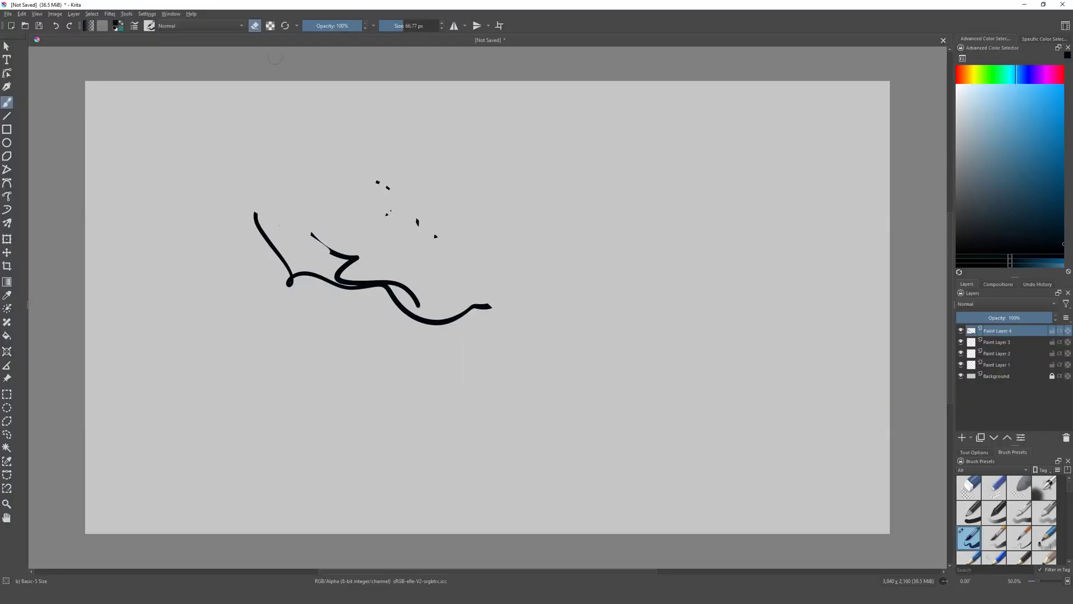
click(252, 26)
Paint a diagonal scribble, a looping curve, a spiral and an eye shape
drag(227, 200, 310, 268)
drag(332, 218, 311, 267)
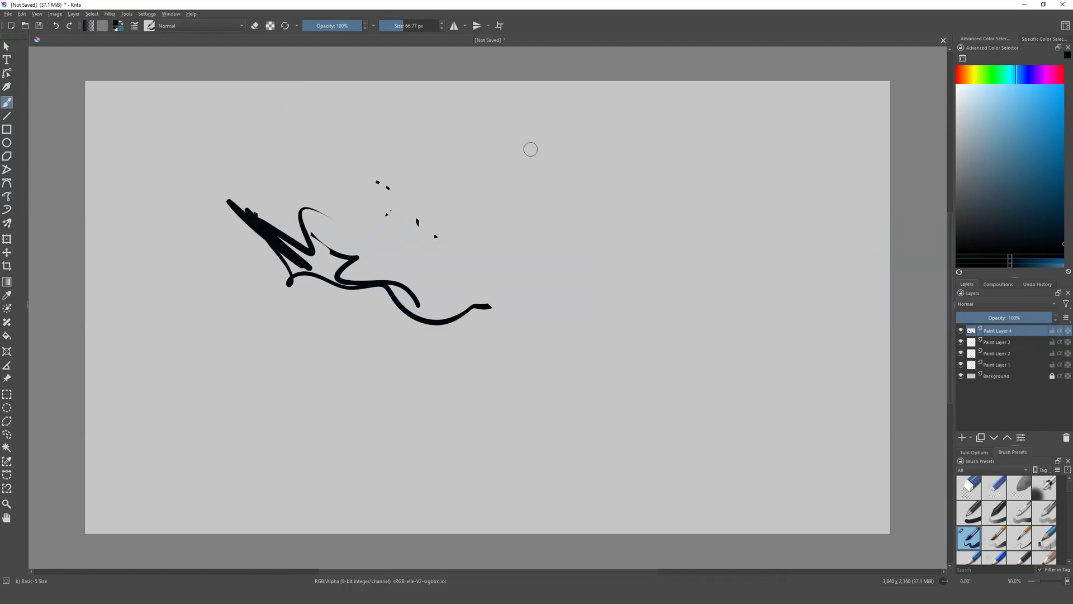
drag(511, 146, 606, 257)
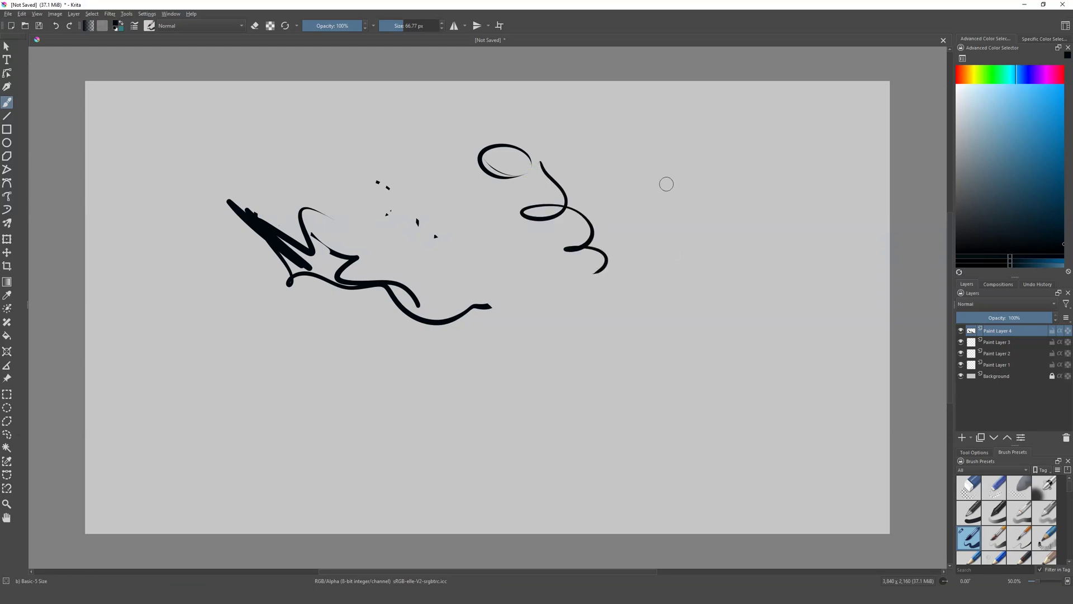
drag(648, 185, 690, 194)
drag(639, 161, 696, 169)
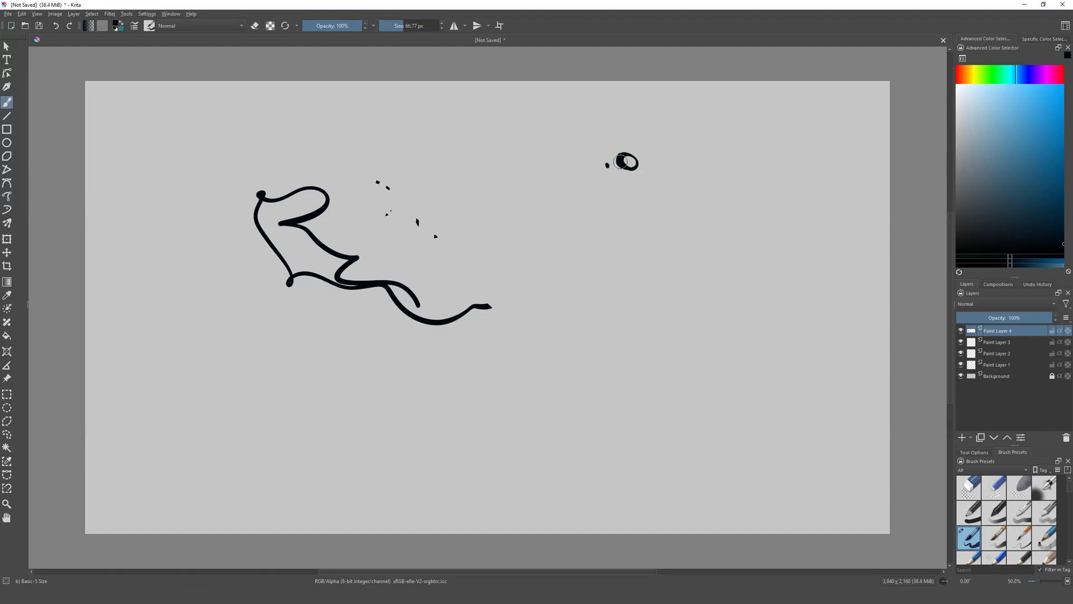
Zoom and pan to the small top-right ring and fill its interior with medium blue
key(plus)
key(plus)
key(plus)
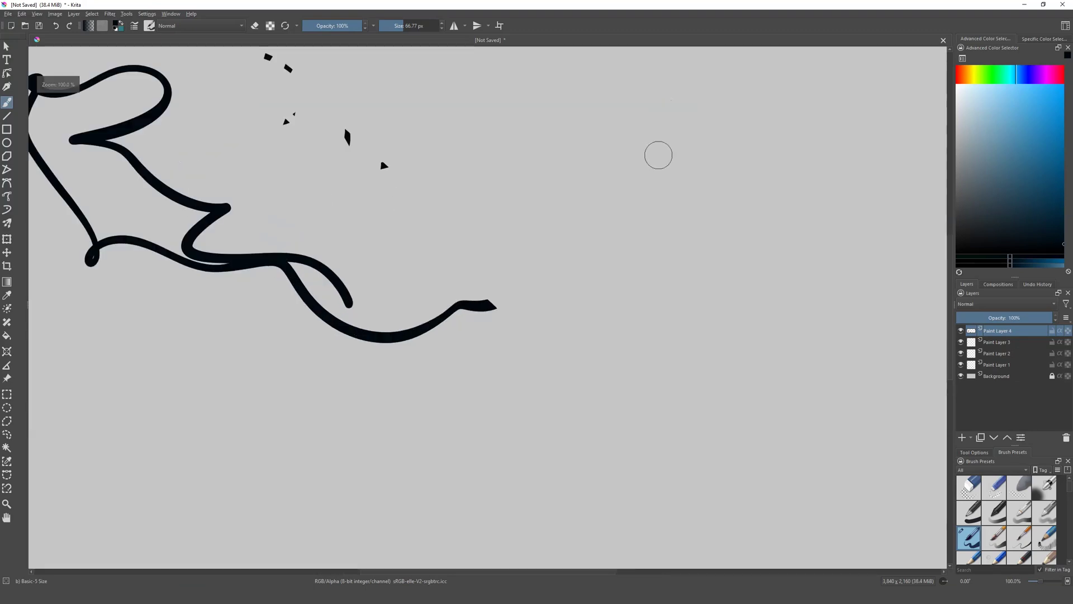
key(minus)
key(minus)
key(minus)
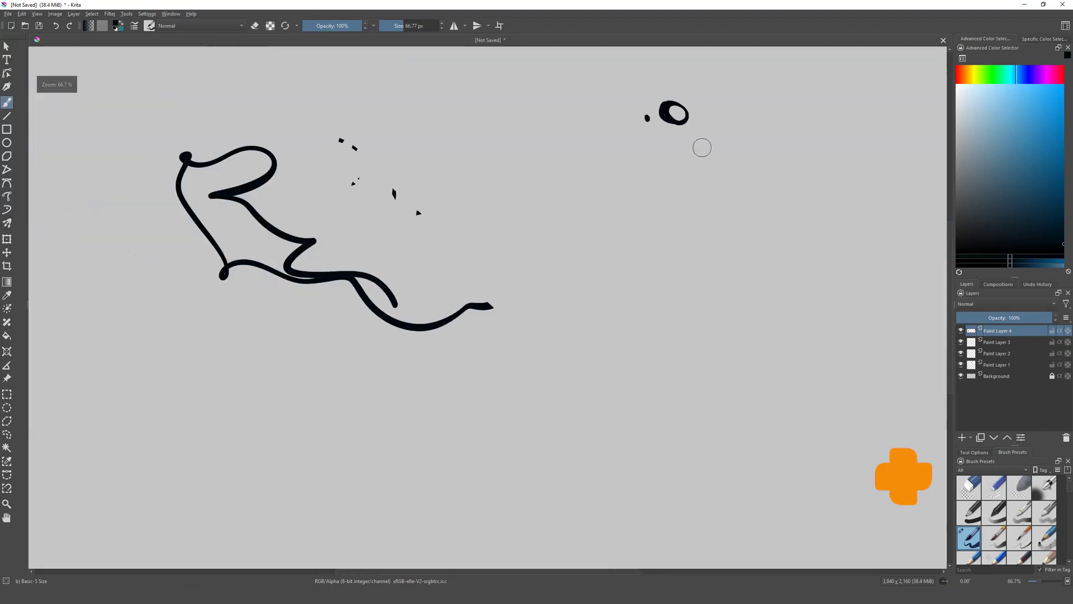
key(plus)
key(plus)
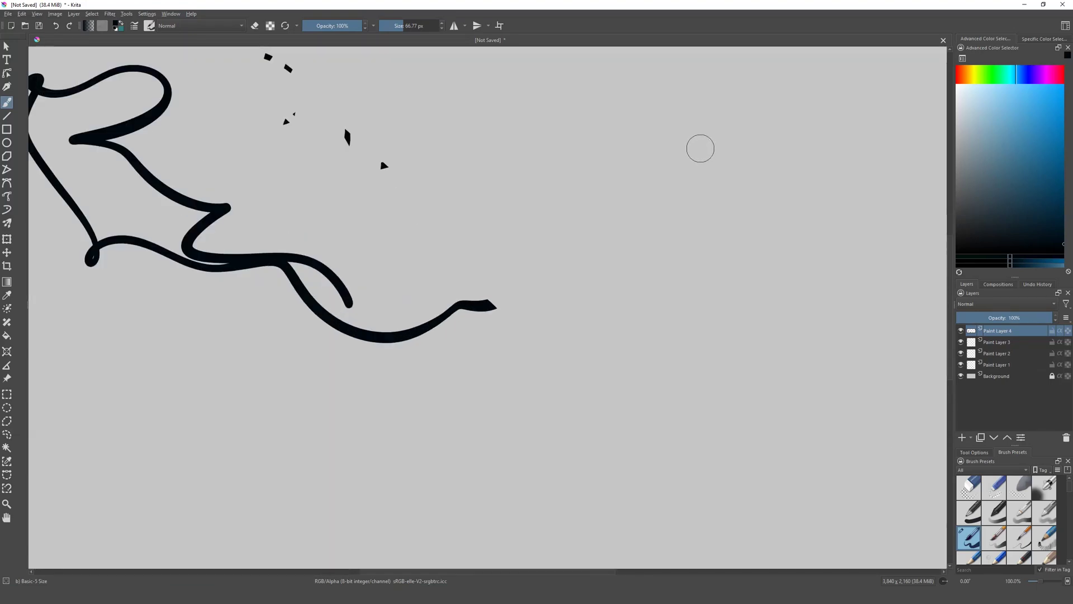
key(minus)
key(minus)
key(minus)
key(plus)
key(plus)
key(plus)
key(minus)
key(minus)
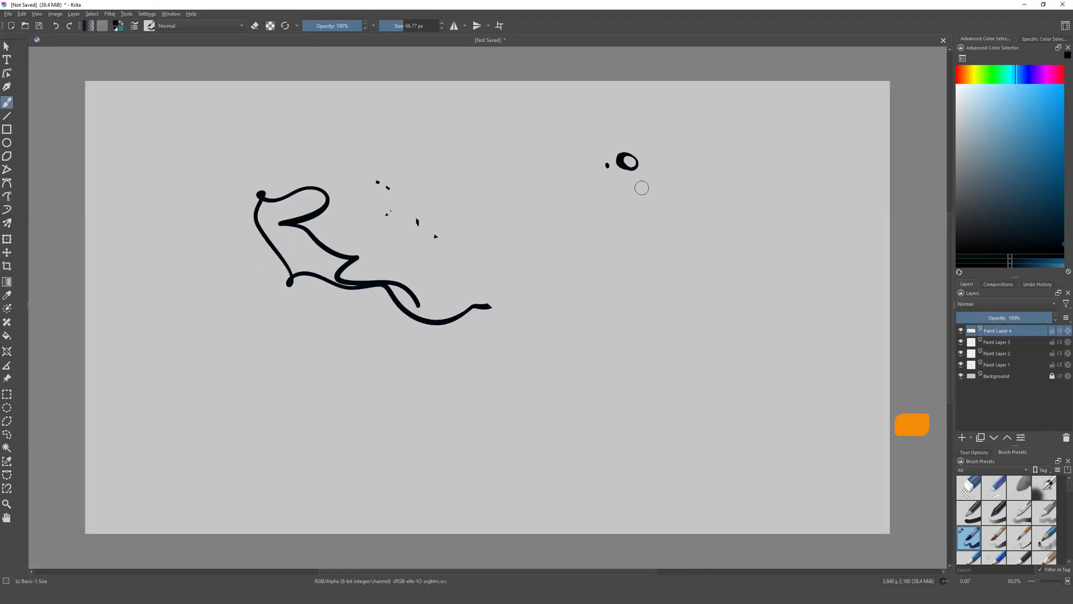
key(plus)
key(plus)
key(plus)
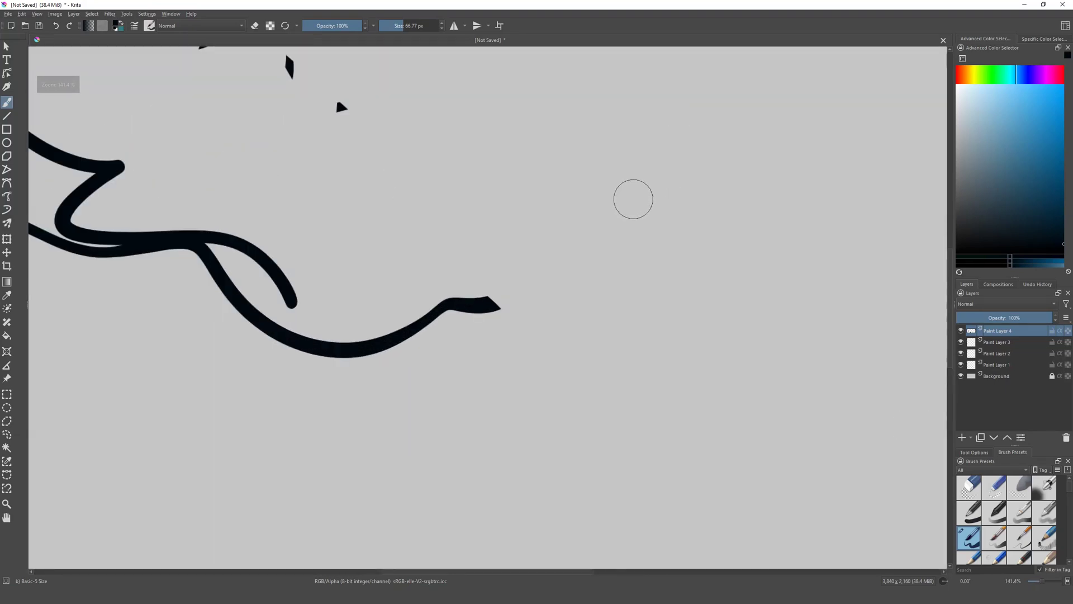
drag(627, 180, 621, 181)
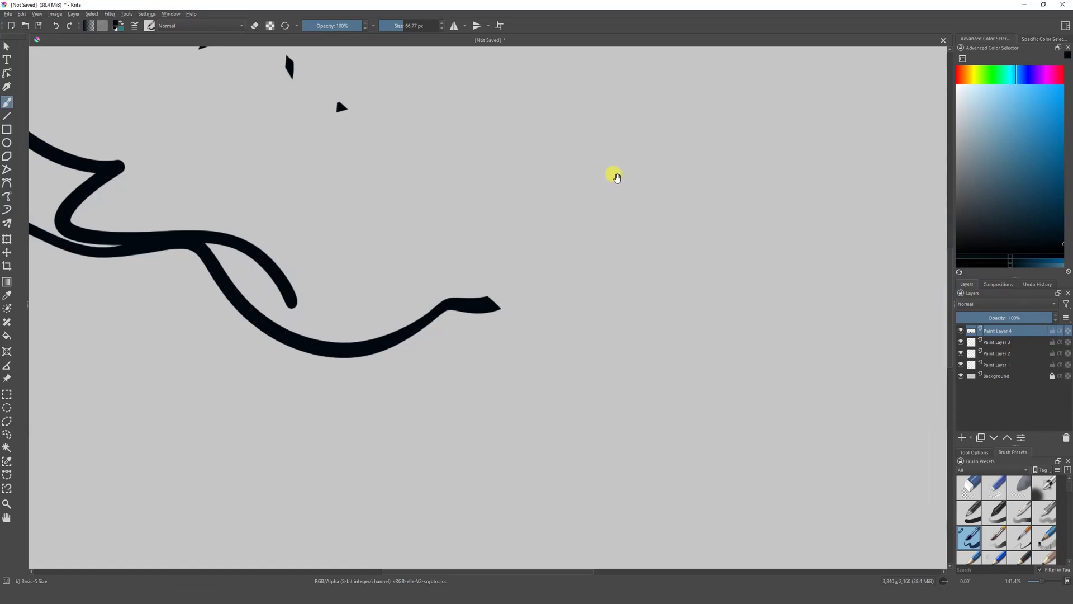
mouse_move(619, 173)
mouse_down()
mouse_move(597, 173)
mouse_move(362, 296)
mouse_up()
mouse_move(573, 149)
mouse_down()
mouse_move(486, 310)
mouse_move(580, 201)
mouse_move(565, 246)
mouse_move(319, 183)
mouse_move(759, 186)
mouse_move(450, 186)
mouse_move(715, 187)
mouse_move(378, 208)
mouse_move(598, 340)
mouse_move(115, 233)
mouse_move(531, 251)
mouse_move(456, 222)
mouse_move(285, 218)
mouse_move(290, 192)
mouse_up()
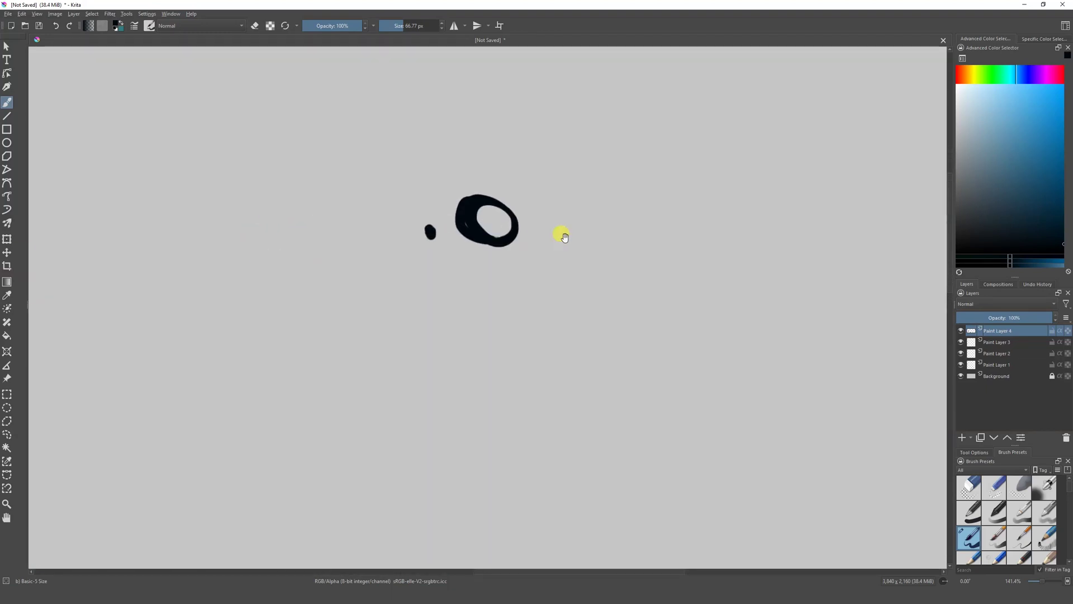
mouse_move(564, 237)
mouse_down()
mouse_move(519, 191)
mouse_move(505, 192)
mouse_up()
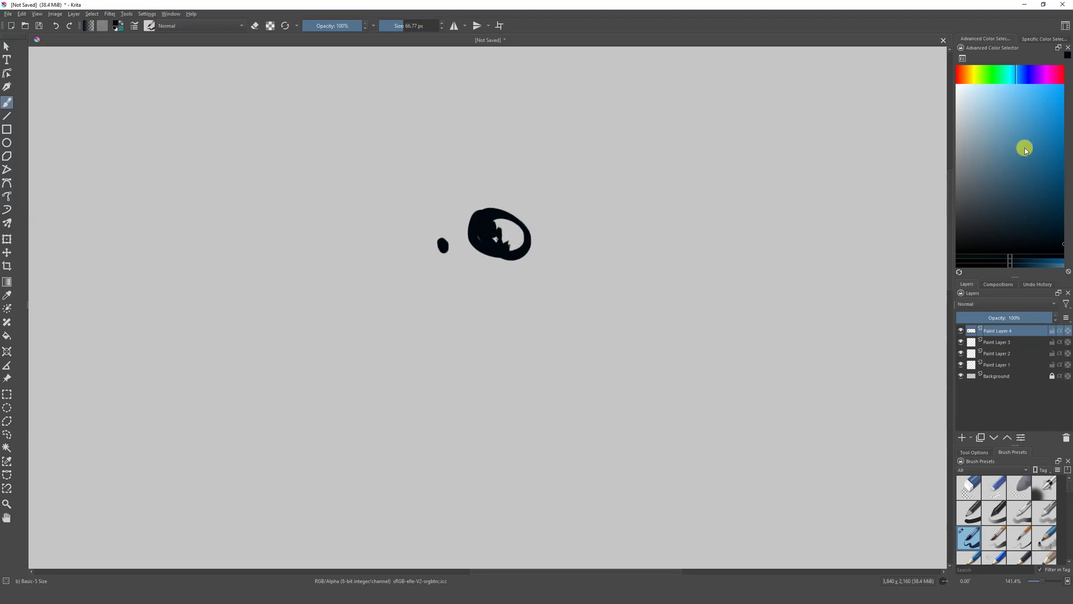
drag(1011, 148, 1036, 142)
key(shift+BackSpace)
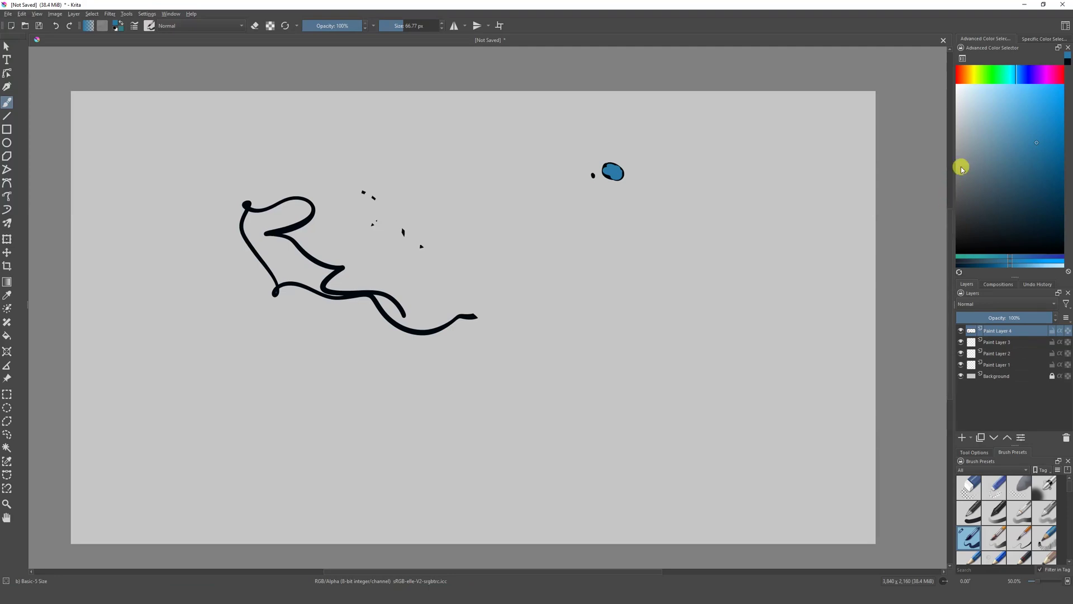
Try the Animation workspace and show its animation curves view
click(171, 13)
mouse_move(180, 42)
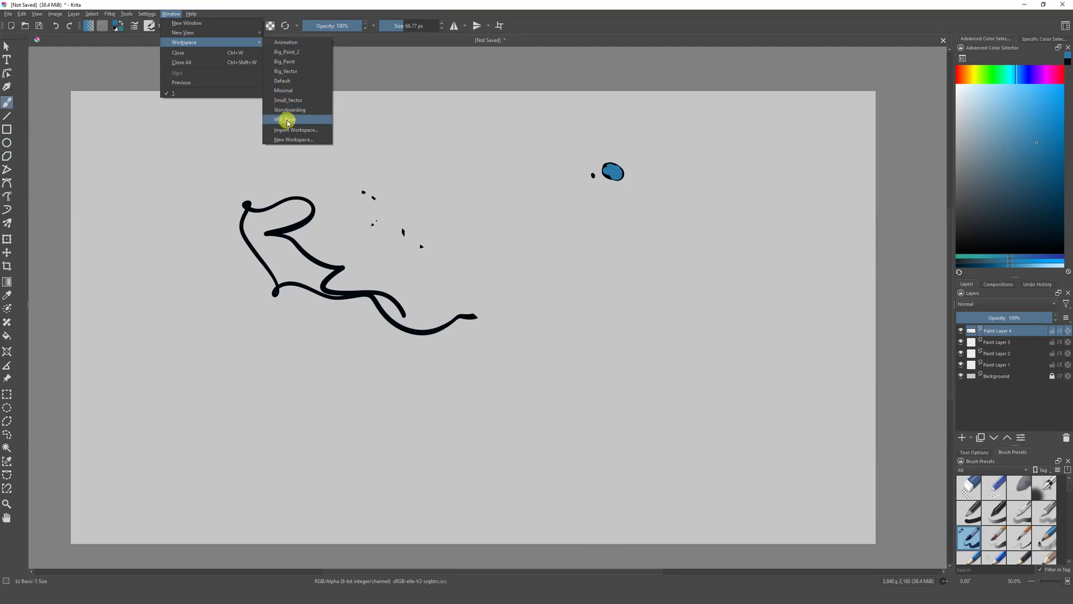
click(286, 43)
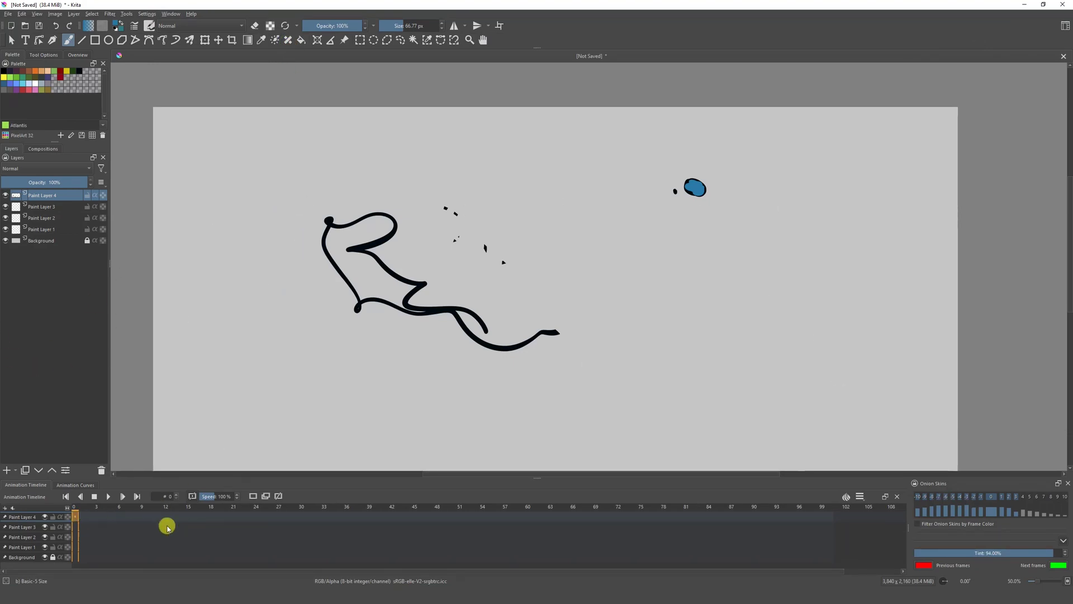
click(72, 485)
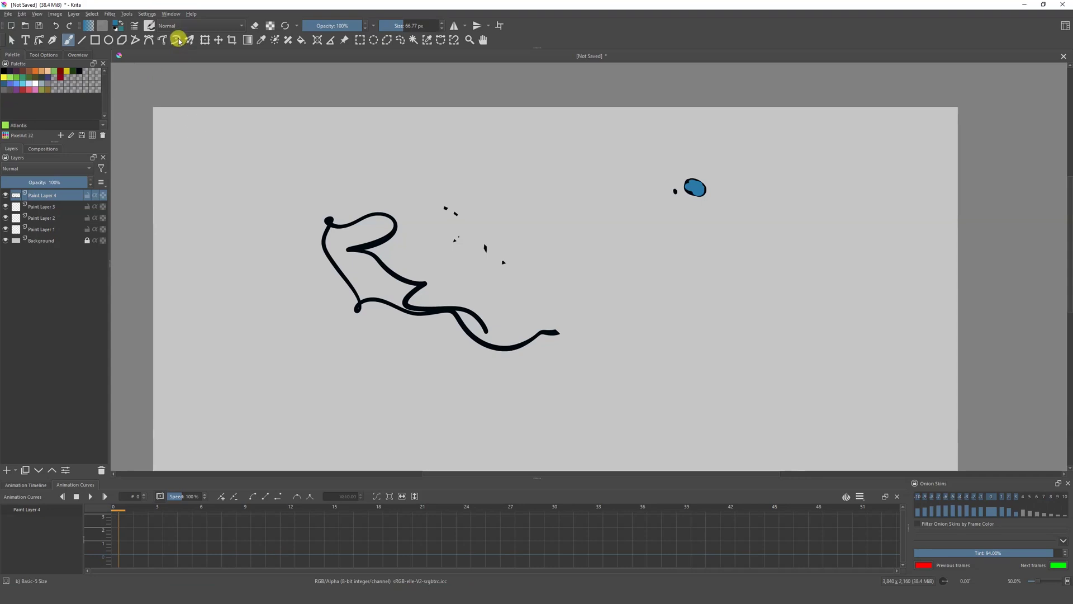
Settle on the left-docked Big_Paint_2 workspace and paint blue zigzag and looping strokes by the ring
click(166, 13)
click(238, 53)
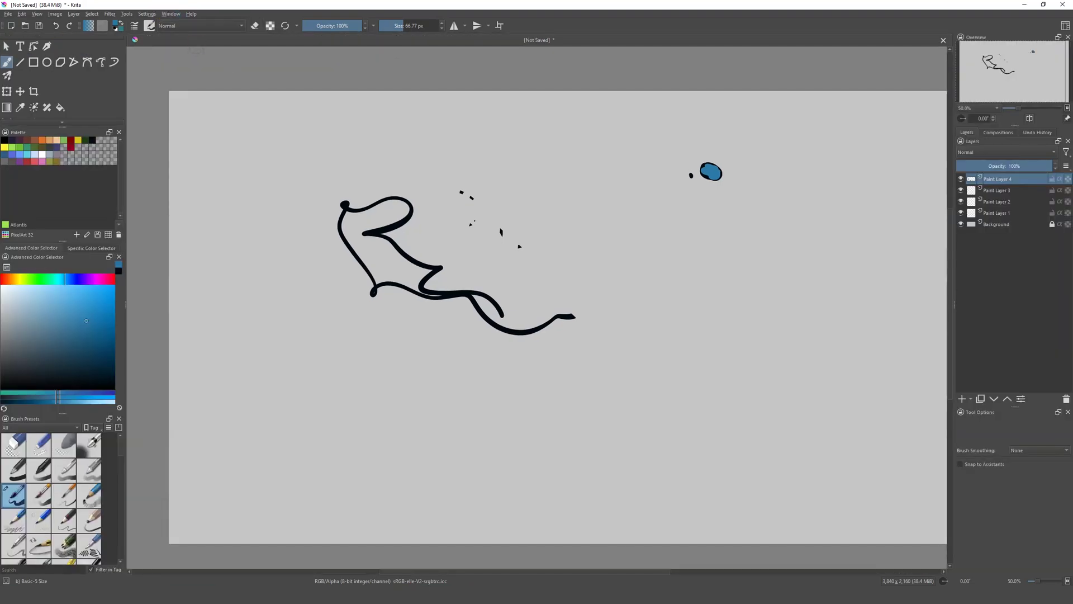
click(167, 14)
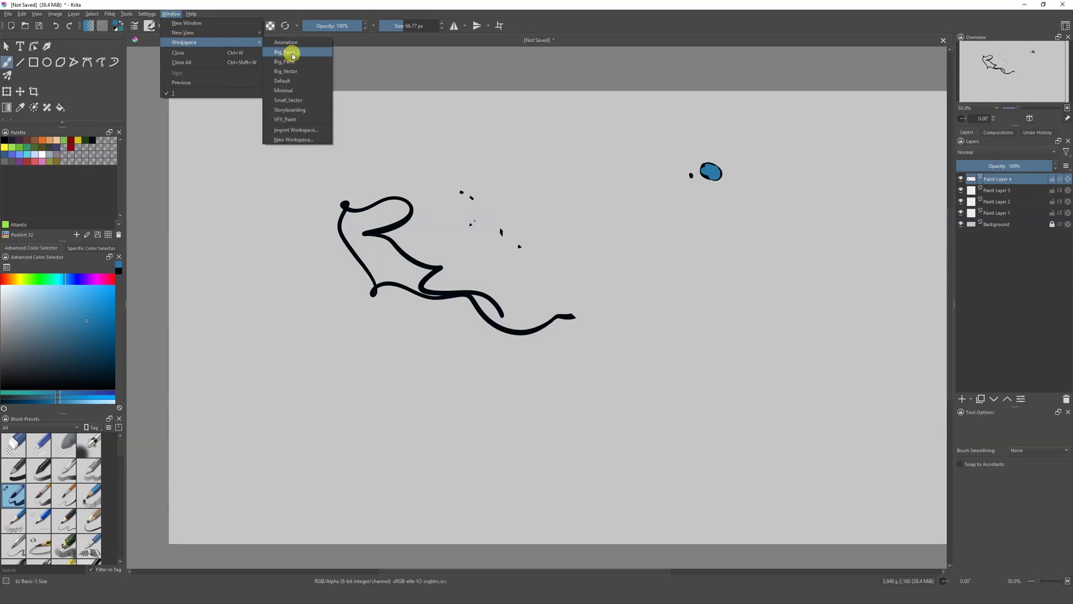
click(290, 62)
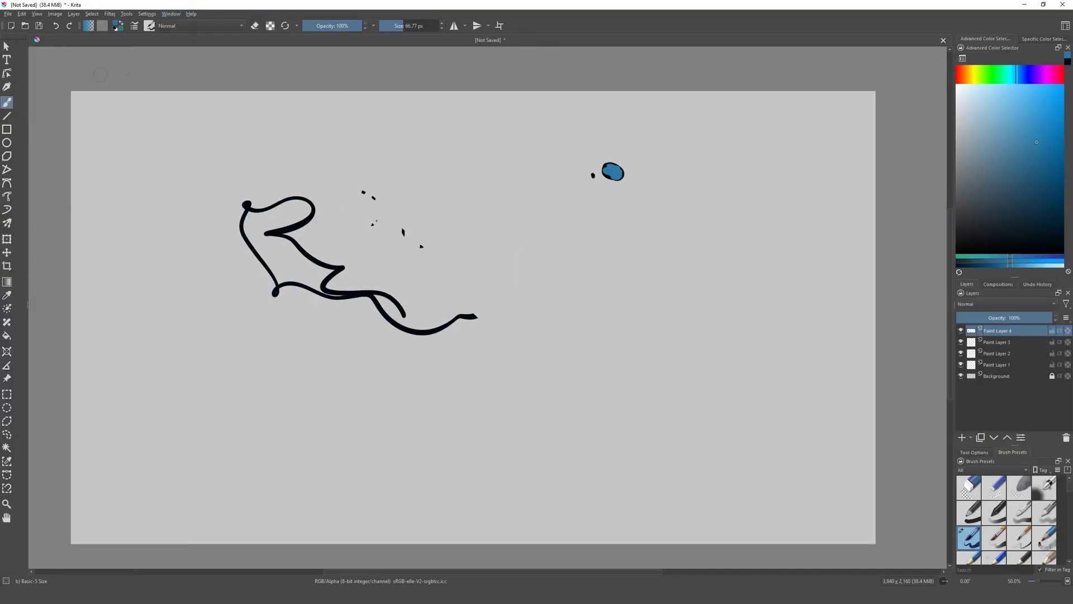
click(170, 14)
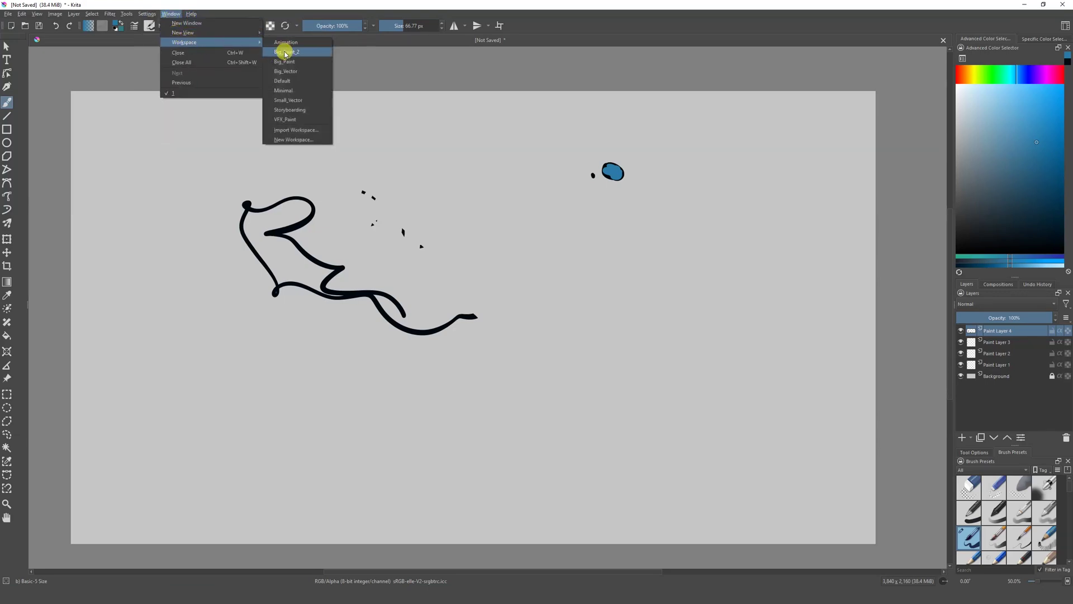
click(284, 54)
drag(592, 206, 681, 304)
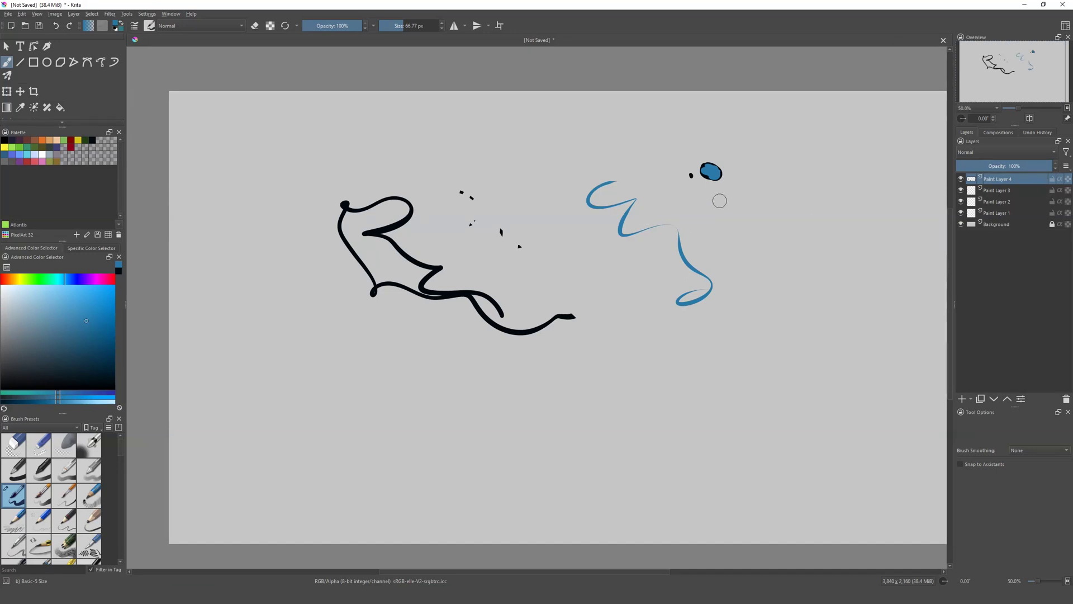
mouse_move(565, 149)
mouse_down()
mouse_move(606, 153)
mouse_move(646, 178)
mouse_move(689, 246)
mouse_up()
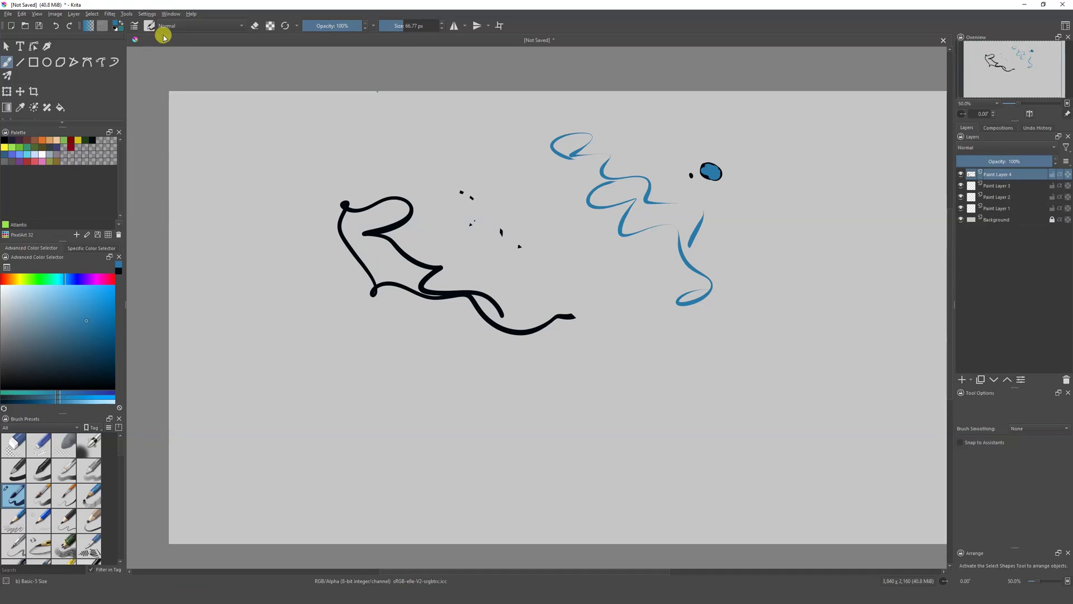
Add the Recorder docker to the workspace from the Dockers list
click(147, 14)
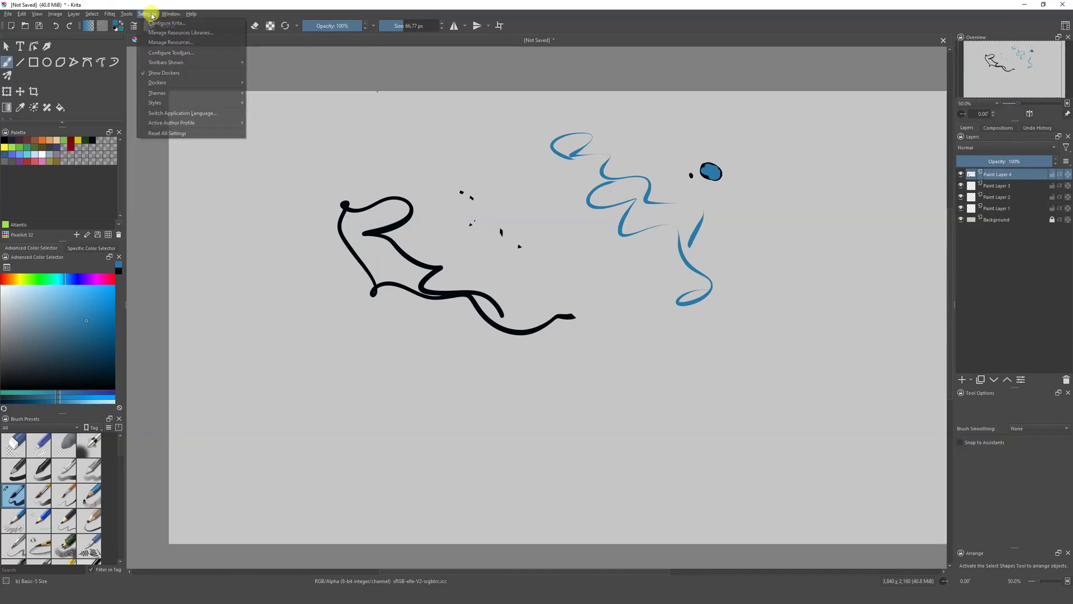
mouse_move(200, 85)
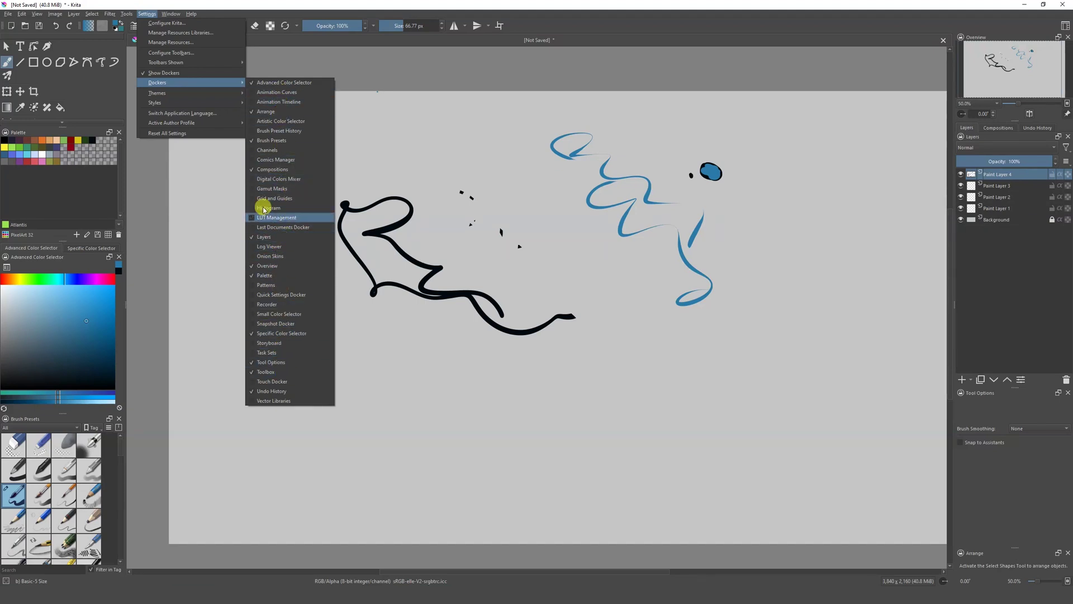
click(252, 306)
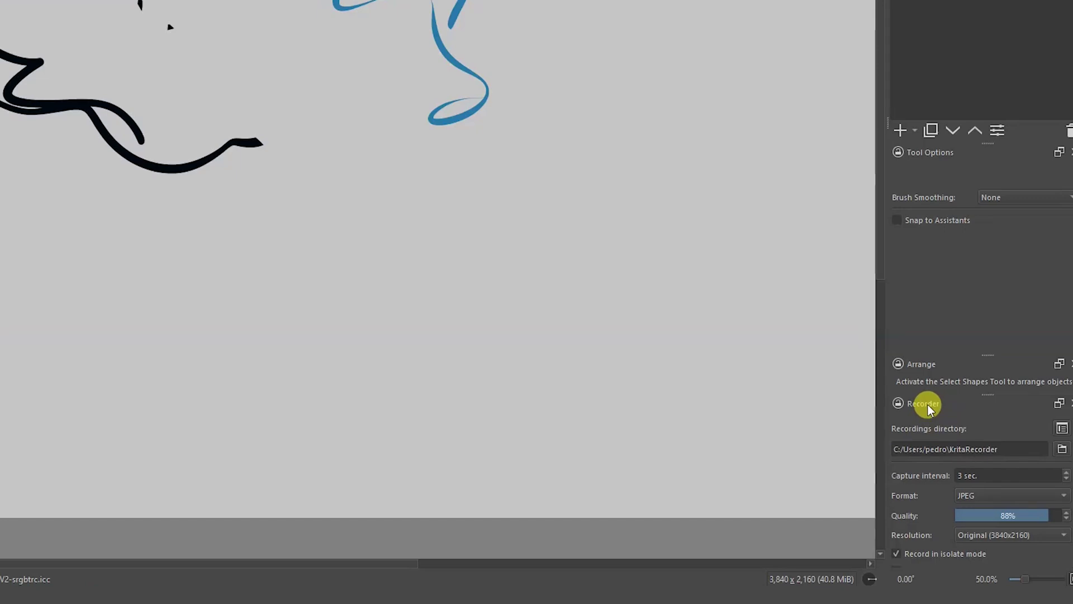
Review the Recorder's 3-sec JPEG capture settings and paint another blue wave below
scroll(1062, 429, down, 1)
scroll(1063, 425, up, 1)
scroll(1064, 441, down, 1)
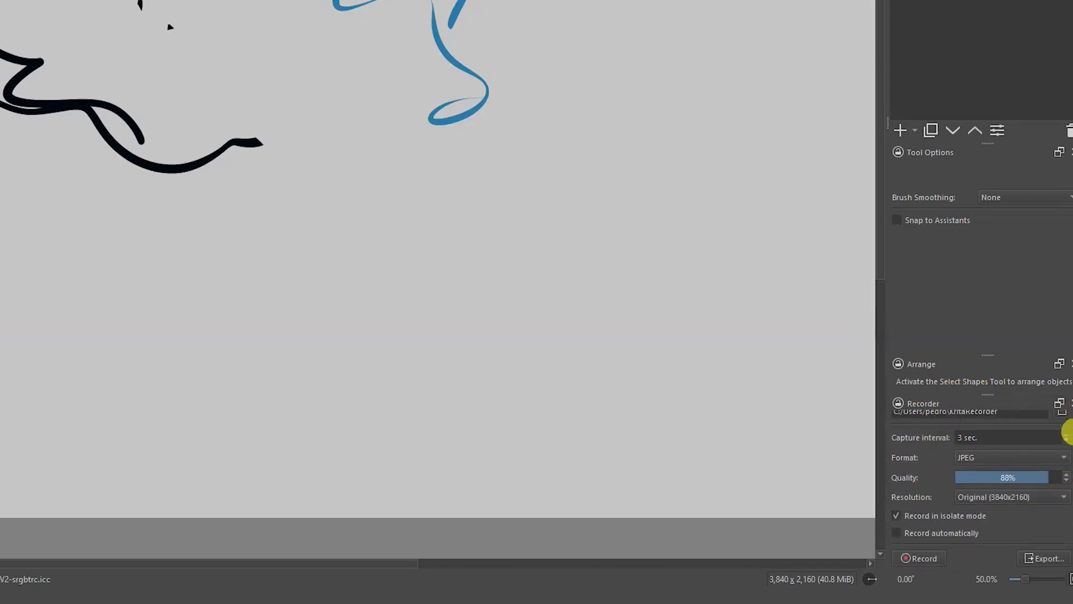
scroll(1067, 445, up, 1)
mouse_move(460, 179)
mouse_down()
mouse_move(599, 258)
mouse_move(468, 303)
mouse_up()
Save the current layout as a new workspace named 'test youtube'
click(171, 13)
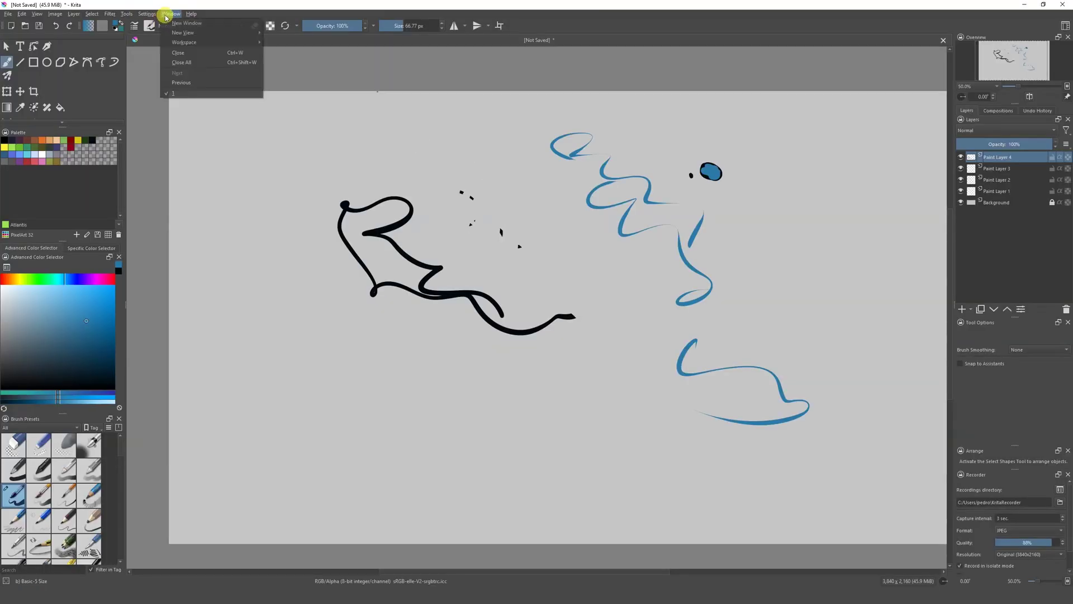
mouse_move(145, 15)
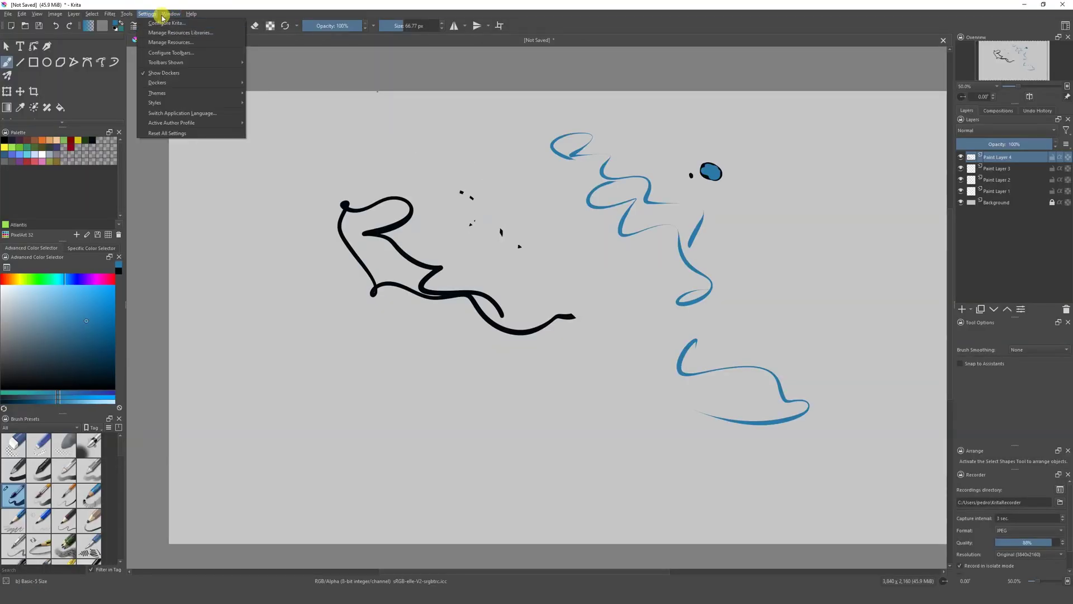
mouse_move(190, 45)
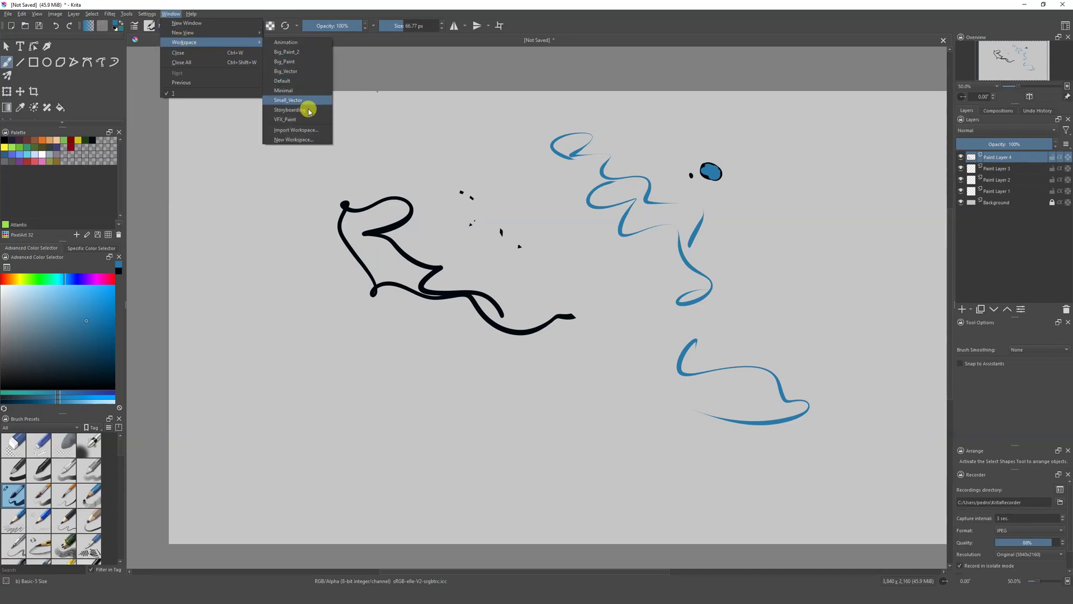
click(310, 136)
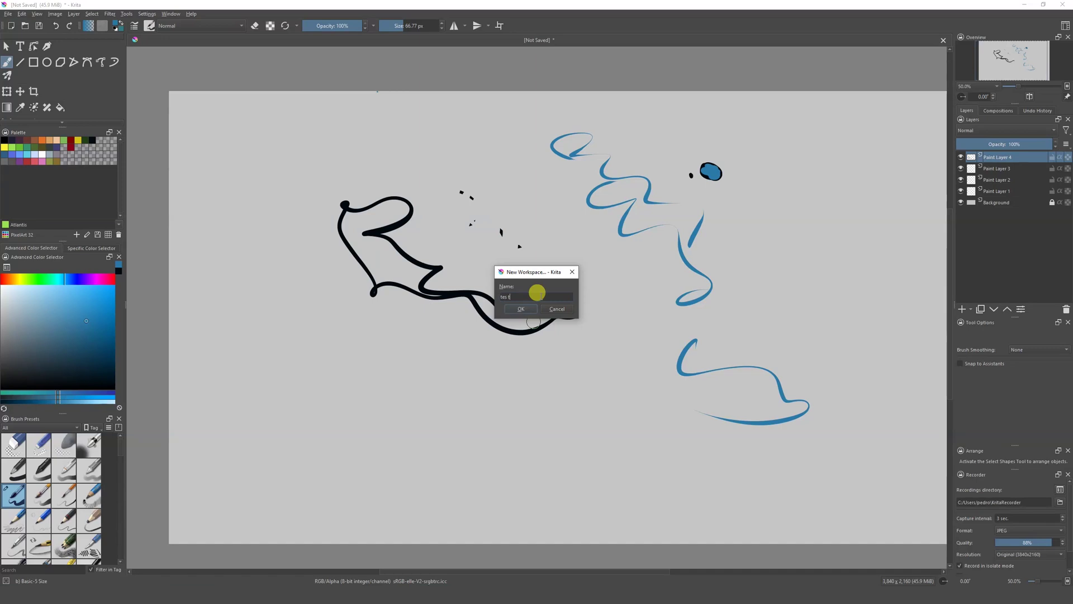
key(Return)
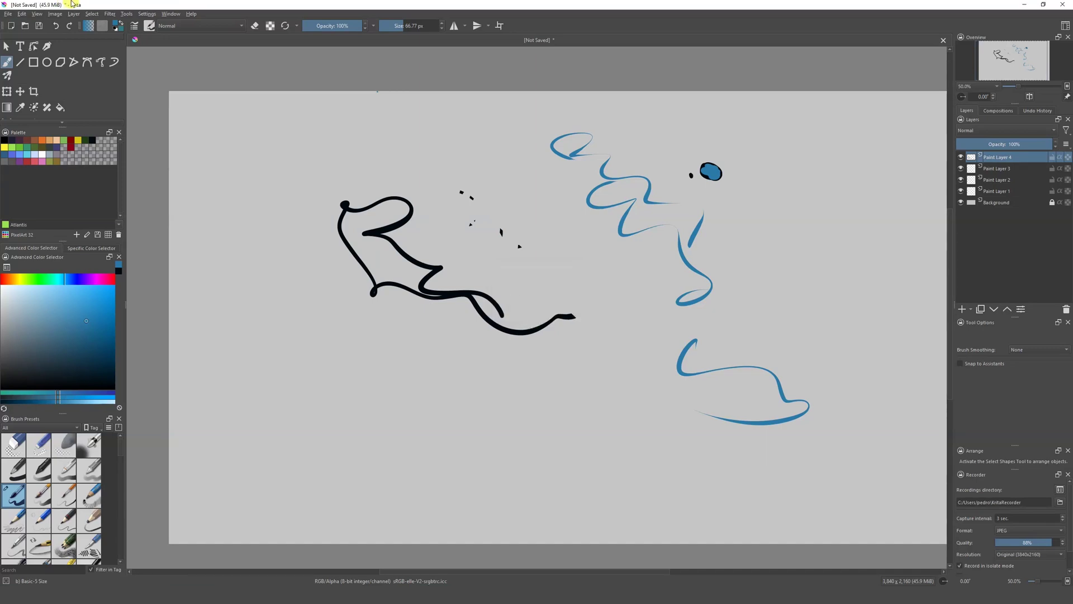
Switch to the 'test youtube' workspace and paint a long blue zigzag-and-loop stroke
click(171, 13)
mouse_move(194, 44)
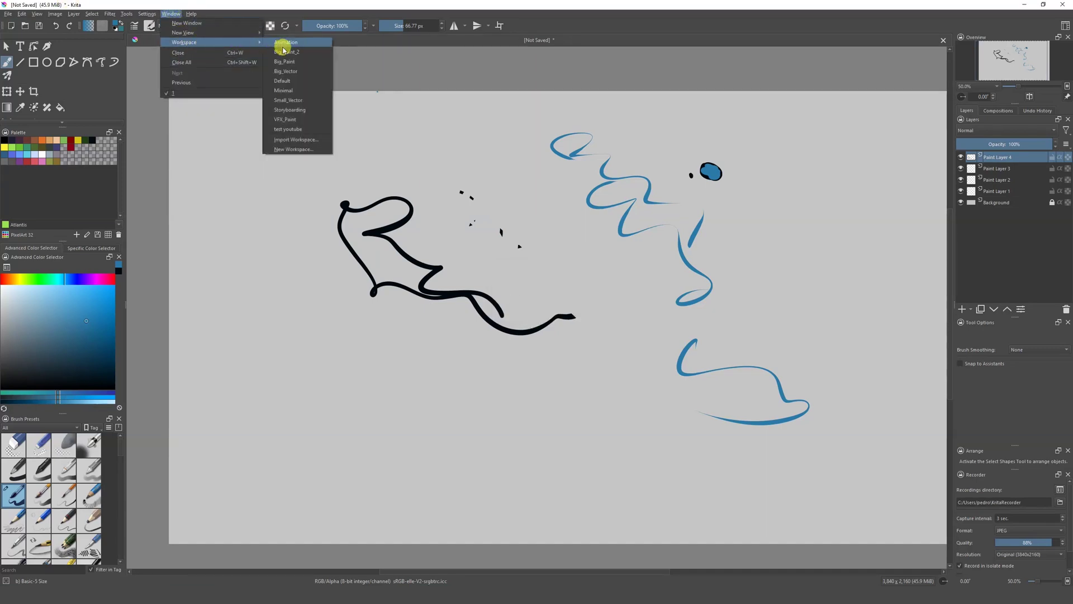
click(316, 130)
mouse_move(427, 131)
mouse_down()
mouse_move(495, 221)
mouse_move(438, 240)
mouse_move(414, 229)
mouse_up()
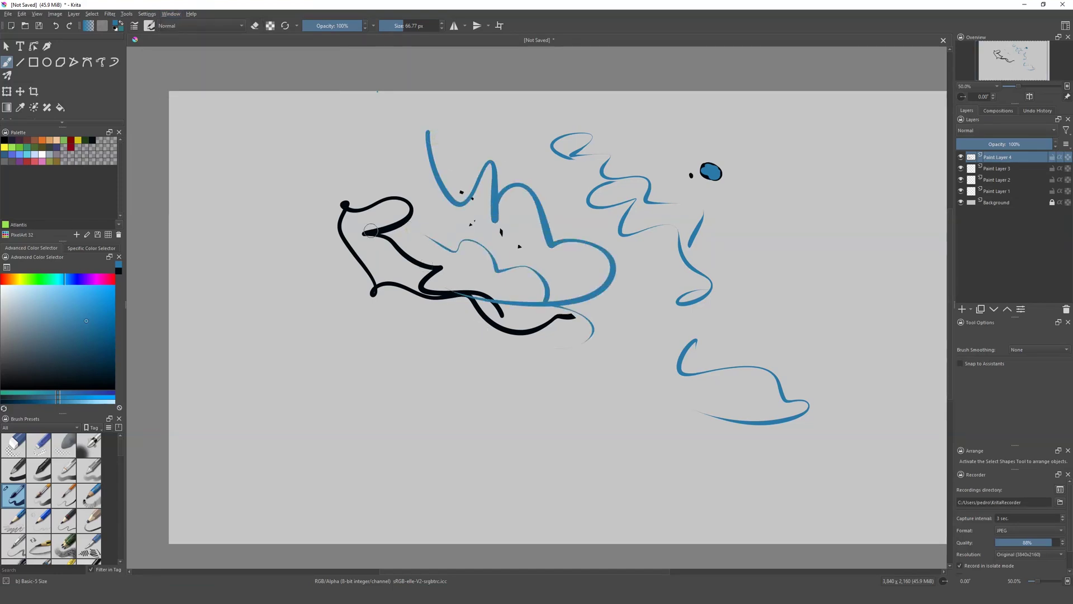
Paint a blue stroke along the bottom, delete Paint Layer 4, and add a fresh empty layer
mouse_move(309, 264)
mouse_down()
mouse_move(366, 330)
mouse_move(545, 360)
mouse_move(676, 245)
mouse_move(816, 273)
mouse_up()
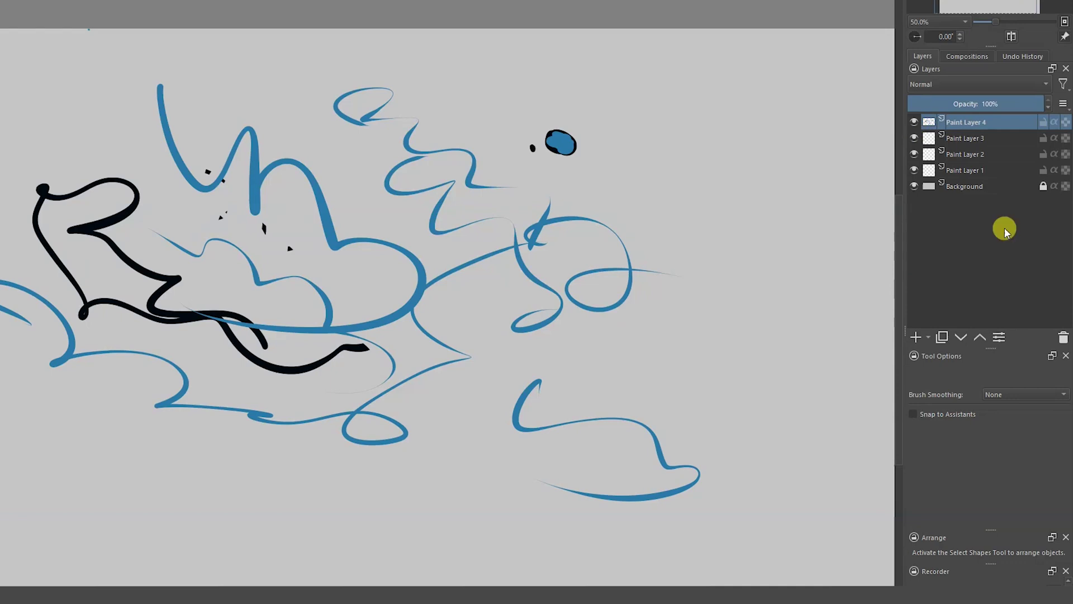
click(1060, 338)
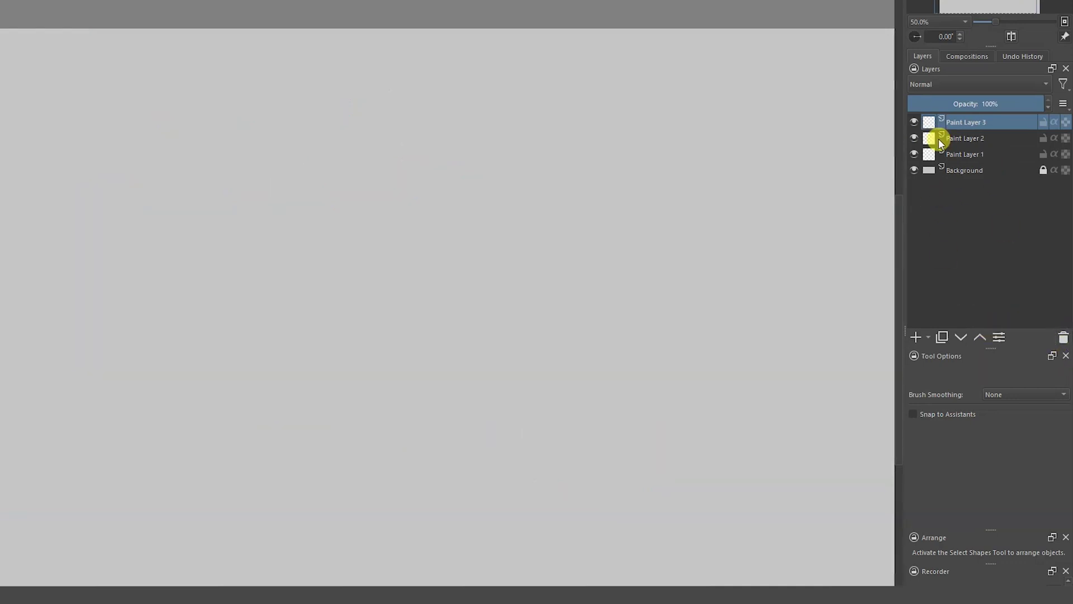
click(915, 337)
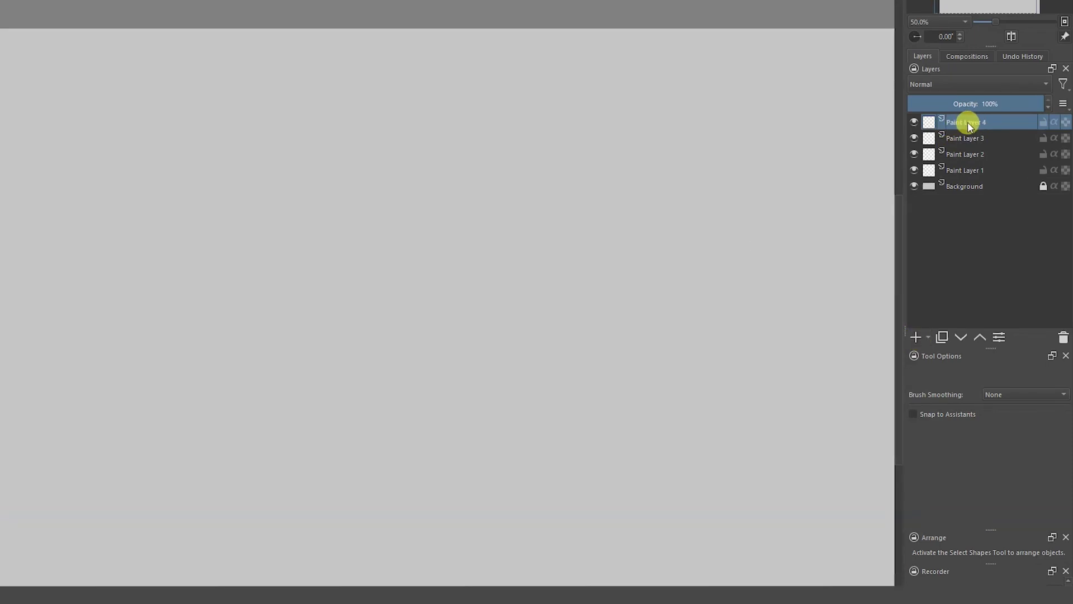
Paint three blue zigzag and looping strokes, then delete Paint Layer 4 again
mouse_move(215, 246)
mouse_down()
mouse_move(273, 297)
mouse_move(508, 327)
mouse_move(563, 306)
mouse_up()
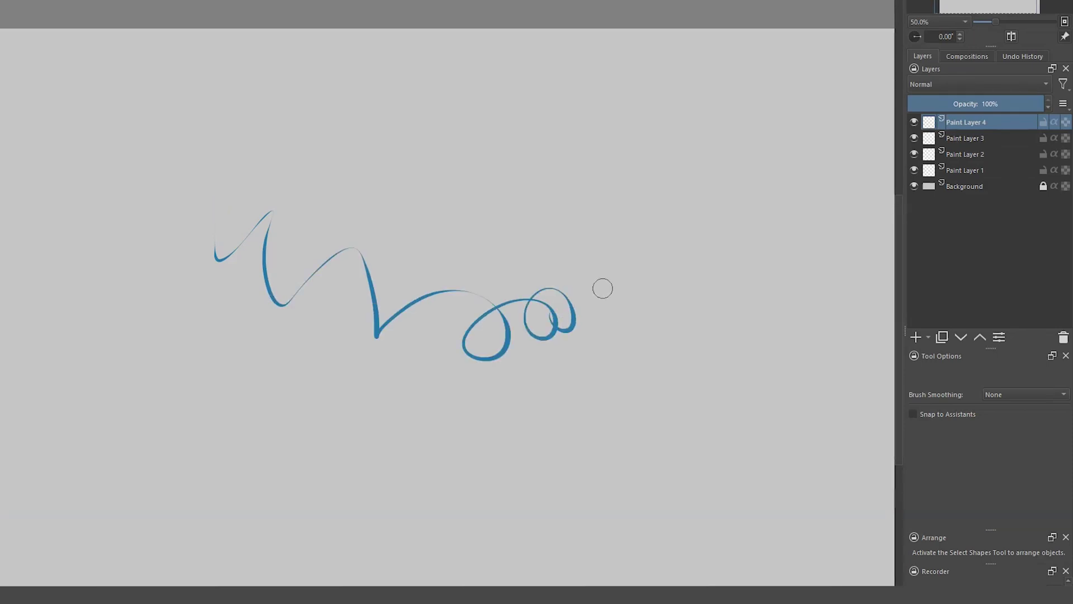
mouse_move(408, 207)
mouse_down()
mouse_move(492, 180)
mouse_move(729, 307)
mouse_move(435, 272)
mouse_move(0, 269)
mouse_up()
mouse_move(0, 386)
mouse_down()
mouse_move(505, 328)
mouse_move(486, 584)
mouse_up()
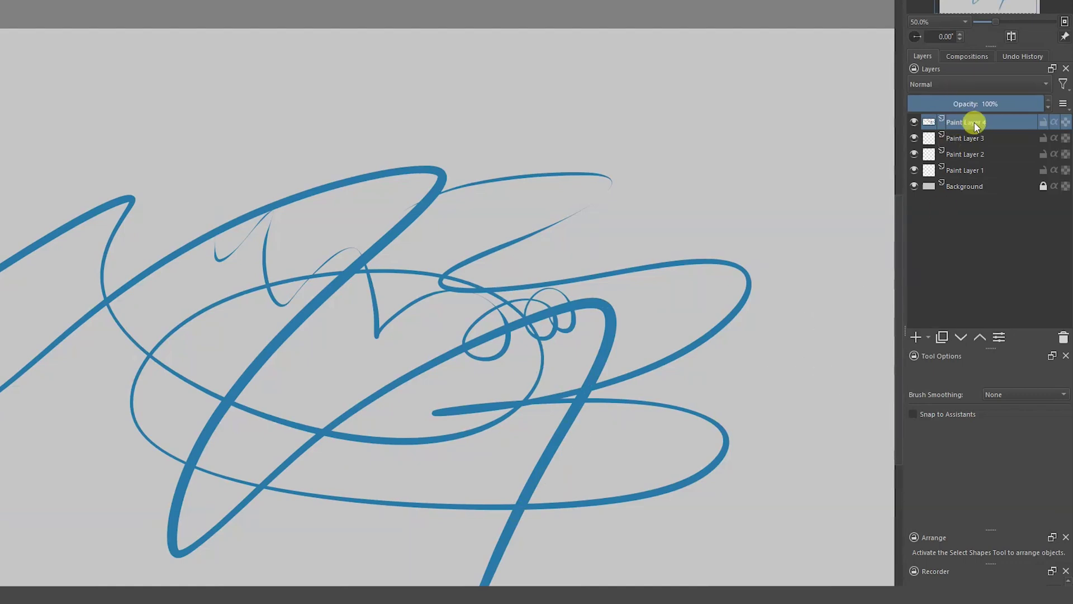
click(1062, 338)
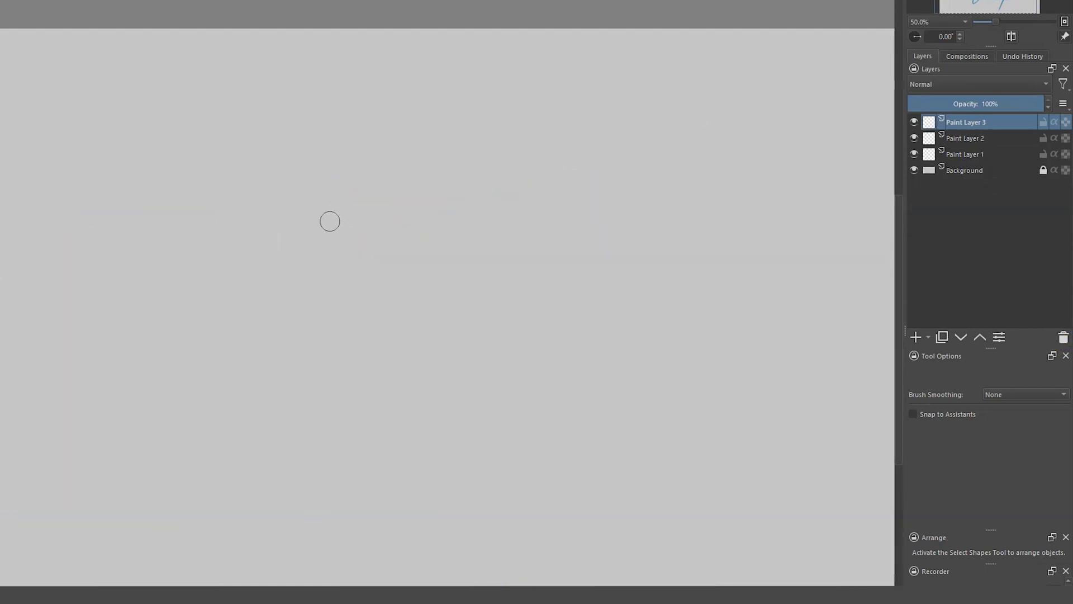
Paint blue zigzags, loops, a dash and a long V-shaped stroke, checking them by toggling Paint Layer 3's visibility
mouse_move(249, 183)
mouse_down()
mouse_move(347, 328)
mouse_move(506, 394)
mouse_move(621, 410)
mouse_up()
drag(386, 355, 551, 314)
drag(34, 373, 44, 370)
mouse_move(143, 314)
mouse_down()
mouse_move(393, 474)
mouse_move(585, 519)
mouse_up()
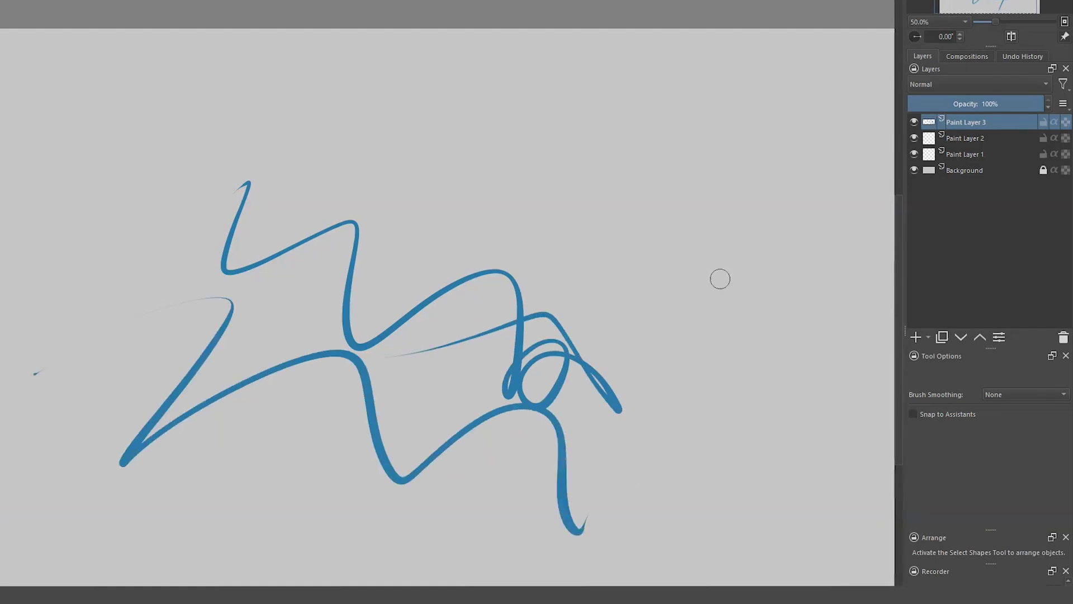
click(913, 122)
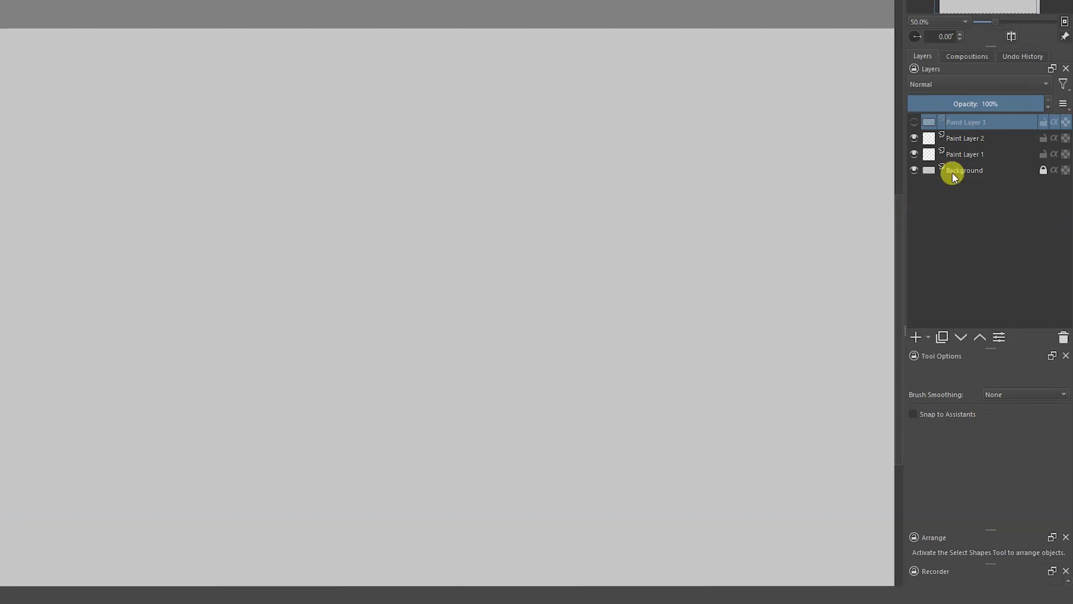
click(321, 269)
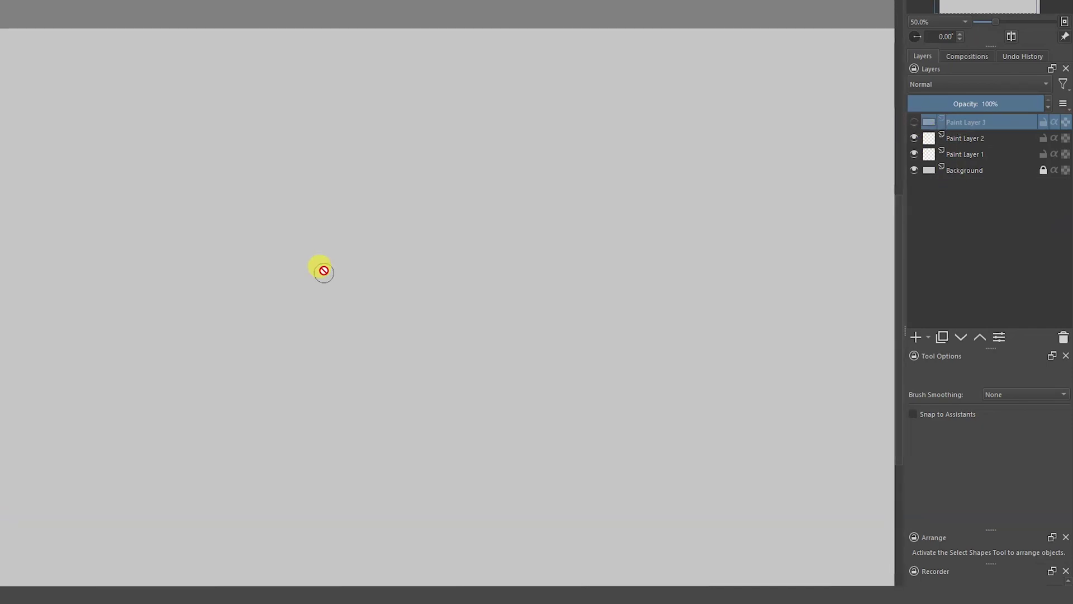
click(913, 122)
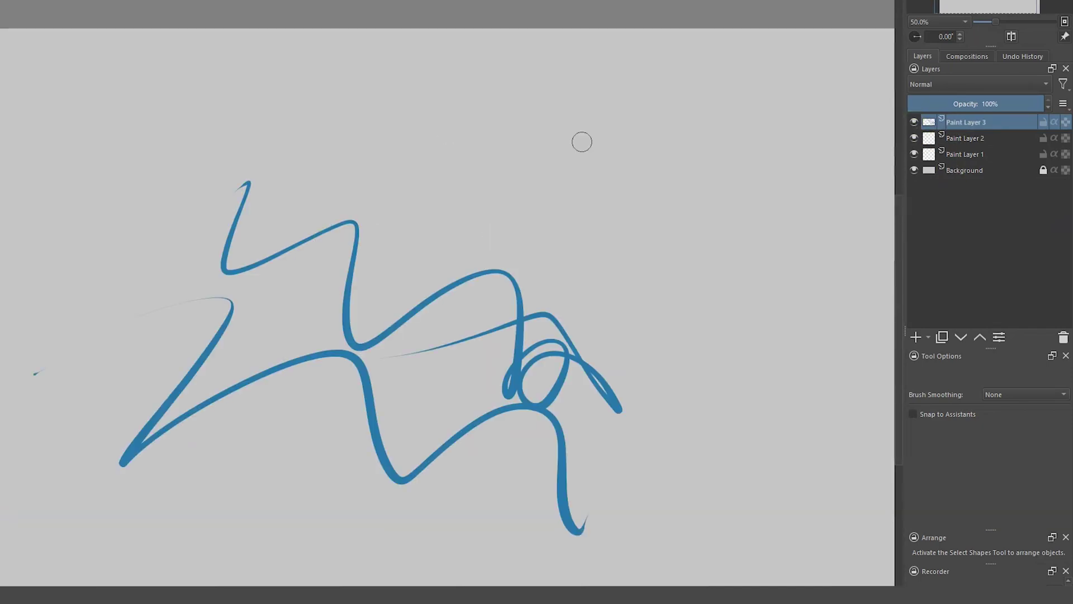
Add a top-centre zigzag, a heart-like loop at right and left-side squiggles, leaving Paint Layer 3 visible
mouse_move(425, 150)
mouse_down()
mouse_move(468, 172)
mouse_move(539, 182)
mouse_up()
mouse_move(555, 187)
mouse_down()
mouse_move(648, 257)
mouse_move(621, 342)
mouse_up()
mouse_move(249, 128)
mouse_down()
mouse_move(319, 181)
mouse_move(442, 337)
mouse_up()
mouse_move(2, 260)
mouse_down()
mouse_move(168, 333)
mouse_move(307, 335)
mouse_up()
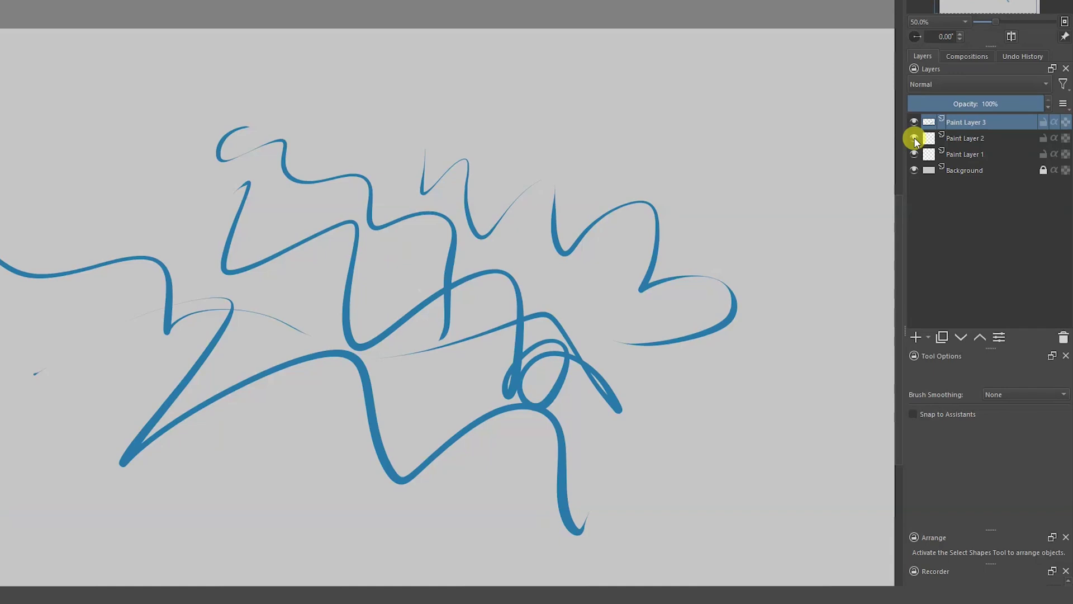
click(913, 124)
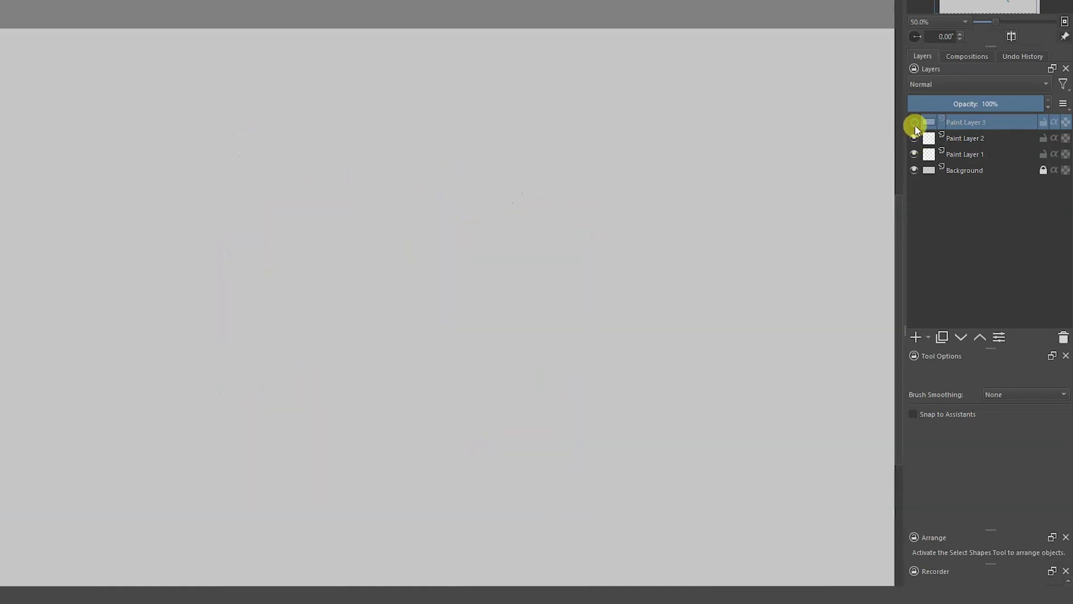
click(912, 121)
click(914, 122)
click(915, 122)
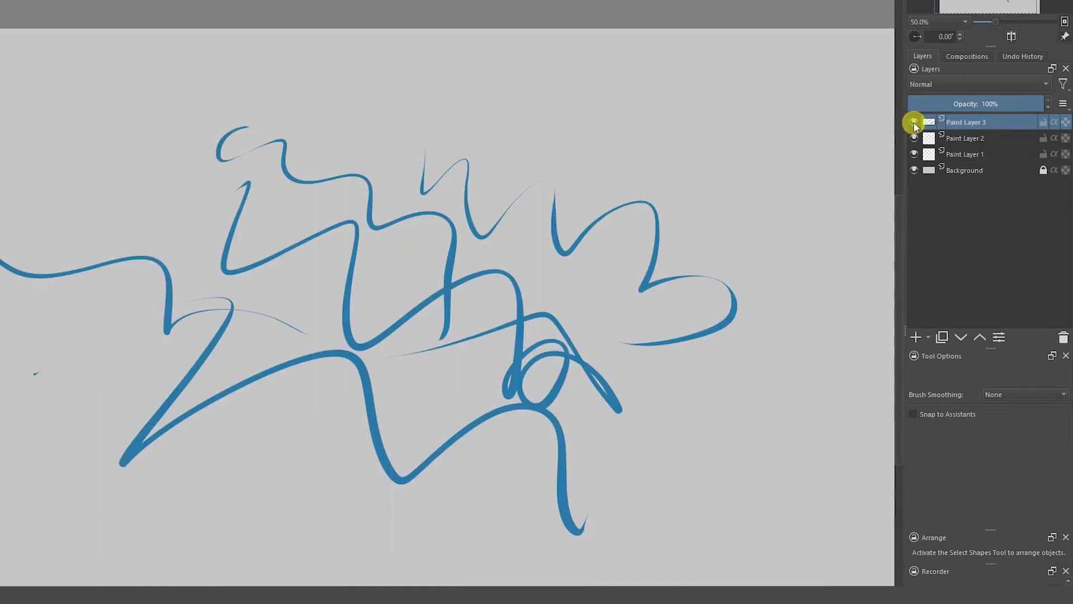
mouse_move(1017, 107)
mouse_down()
mouse_move(912, 101)
mouse_move(985, 110)
mouse_move(939, 101)
mouse_move(970, 91)
mouse_move(1049, 125)
mouse_up()
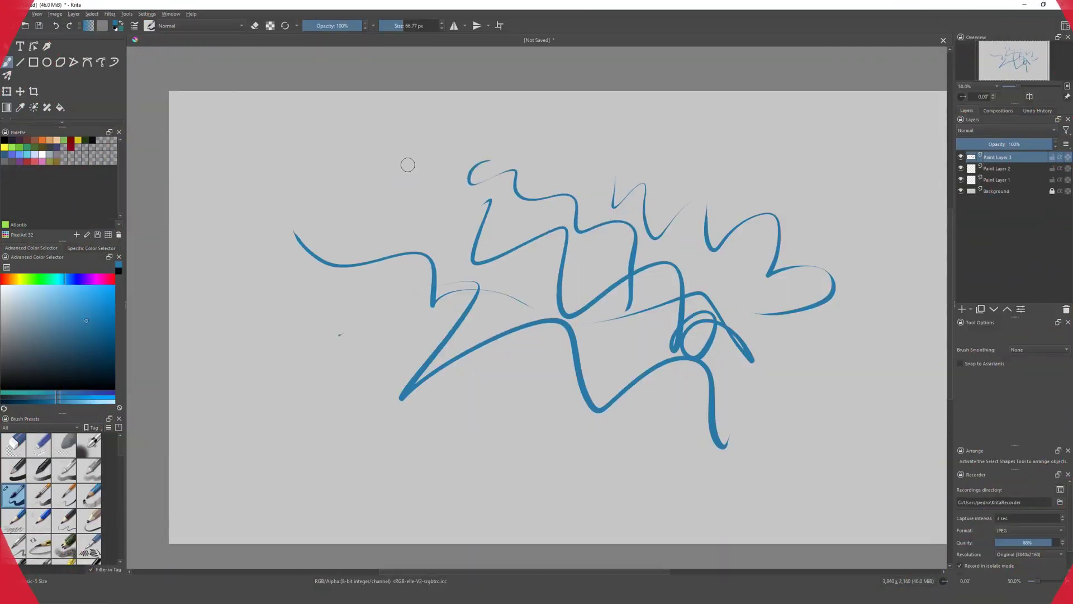
Paint two blue strokes at upper left, then a web stroke at lower left with Experimental Webs
drag(434, 178, 452, 246)
drag(386, 211, 401, 162)
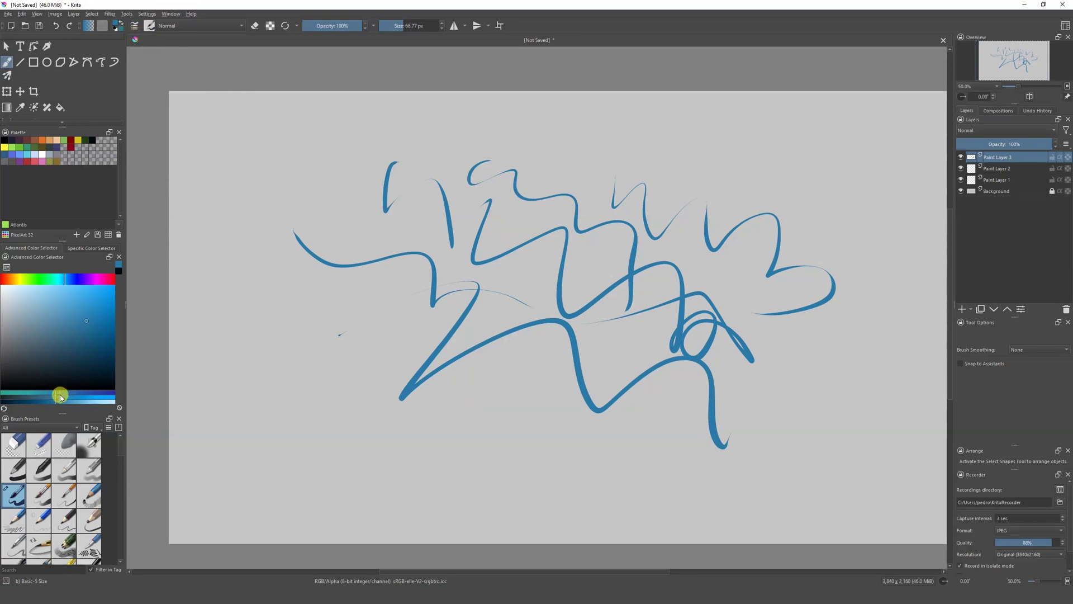
drag(113, 443, 113, 535)
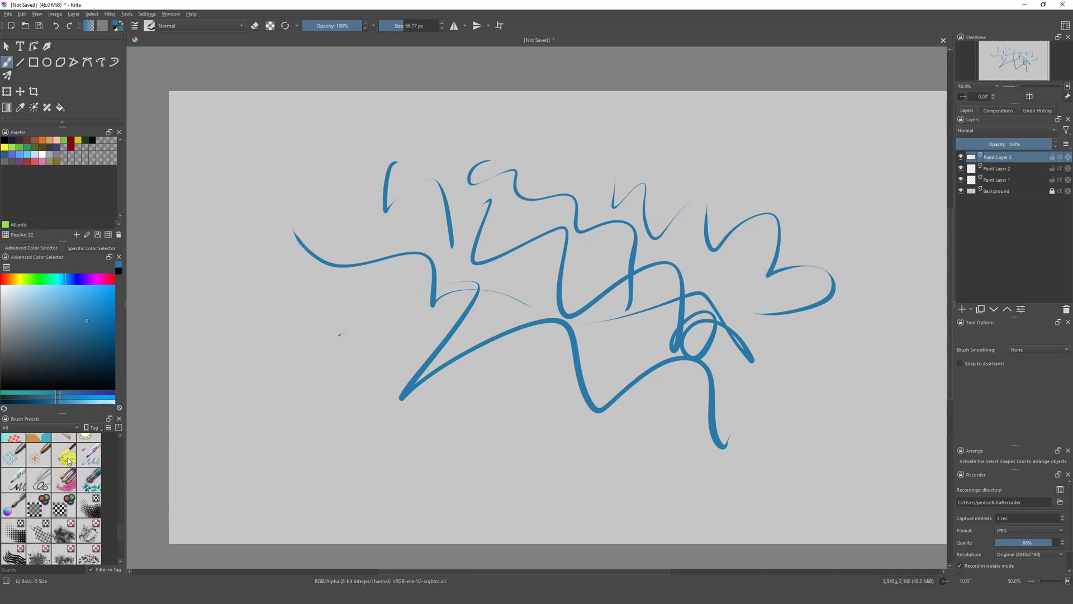
click(68, 458)
mouse_move(237, 415)
mouse_down()
mouse_move(299, 456)
mouse_move(336, 363)
mouse_move(394, 307)
mouse_move(417, 366)
mouse_up()
Paint blue impressionist scribbles, dabs and streaks along the top with Texture Impressionism
click(63, 481)
drag(242, 290, 269, 291)
mouse_move(268, 173)
mouse_down()
mouse_move(302, 185)
mouse_move(352, 168)
mouse_move(358, 207)
mouse_move(372, 218)
mouse_up()
mouse_move(420, 172)
mouse_down()
mouse_move(509, 168)
mouse_move(547, 219)
mouse_up()
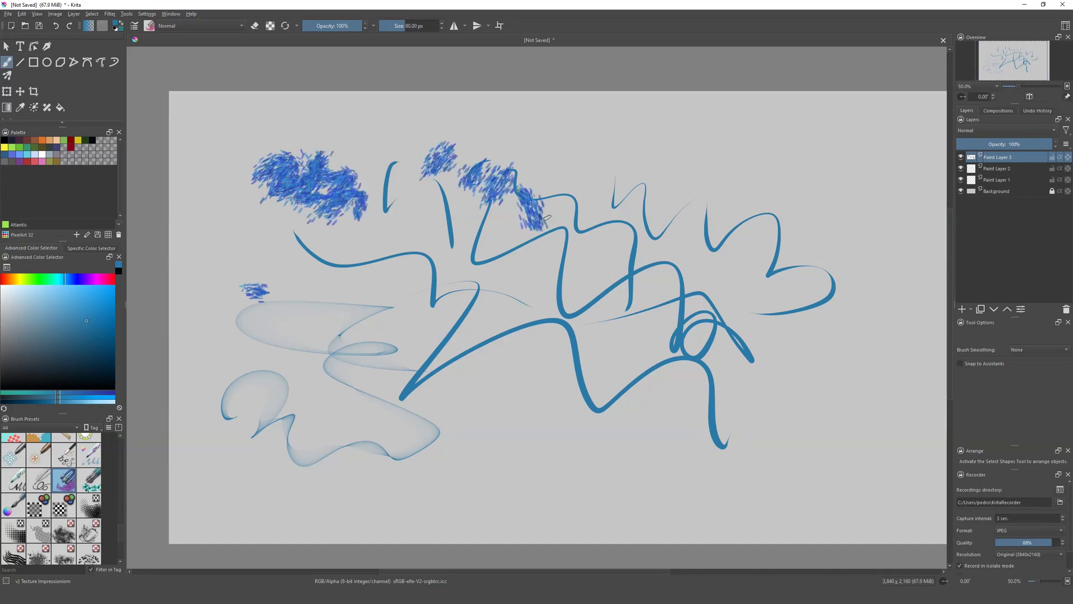
drag(635, 172, 657, 174)
drag(678, 172, 720, 172)
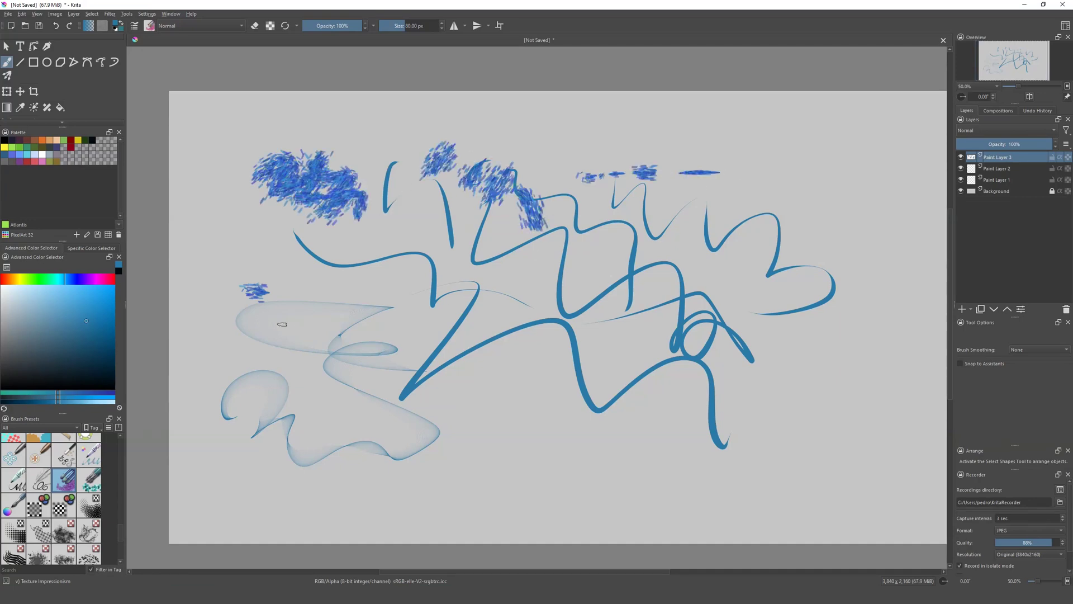
Add pointillist dots and grass stamps across the lower left, then pick a darker teal colour
click(89, 482)
mouse_move(261, 423)
mouse_down()
mouse_move(295, 451)
mouse_move(409, 478)
mouse_up()
drag(266, 458, 234, 486)
mouse_move(417, 481)
mouse_down()
mouse_move(426, 489)
mouse_move(555, 455)
mouse_move(323, 395)
mouse_move(925, 453)
mouse_move(742, 383)
mouse_move(342, 383)
mouse_move(749, 421)
mouse_move(732, 492)
mouse_move(804, 528)
mouse_move(213, 511)
mouse_up()
ctrl+click(205, 351)
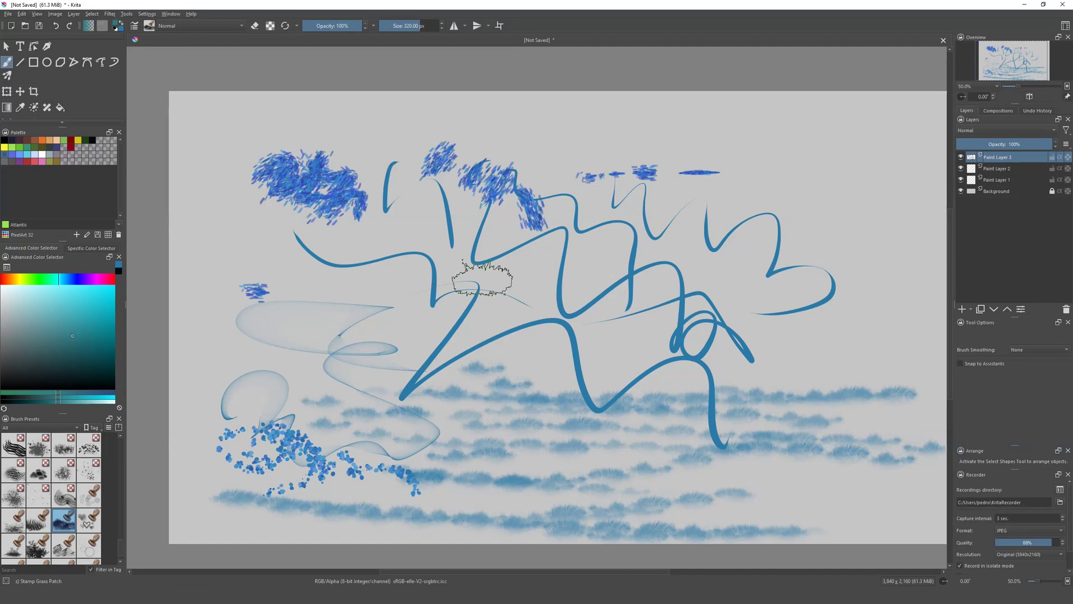
Enlarge the grass brush to about 530 px and stamp teal grass across the right and middle-right
right_click(497, 279)
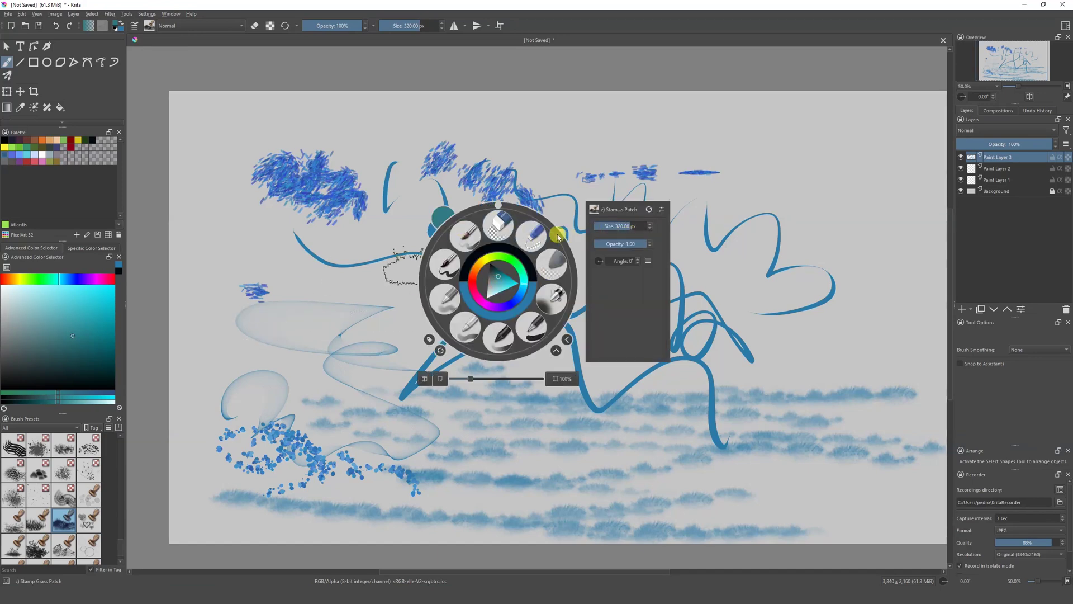
mouse_move(625, 230)
mouse_down()
mouse_move(641, 226)
mouse_move(613, 240)
mouse_move(598, 272)
mouse_up()
mouse_move(726, 212)
mouse_down()
mouse_move(749, 313)
mouse_move(559, 335)
mouse_up()
right_click(420, 217)
click(696, 226)
mouse_move(659, 285)
mouse_down()
mouse_move(726, 252)
mouse_move(603, 336)
mouse_move(737, 435)
mouse_up()
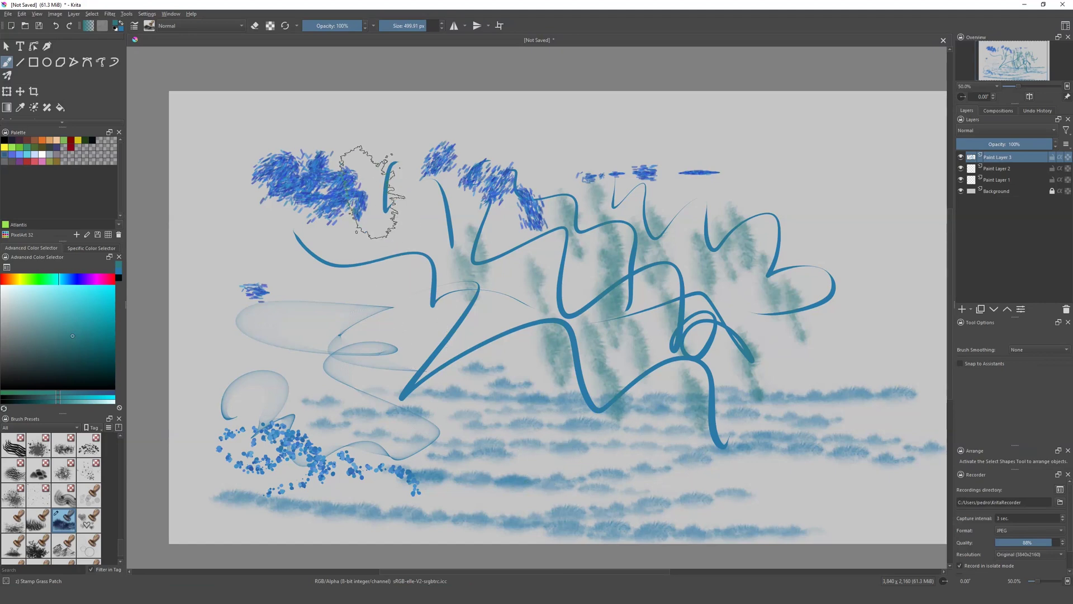
Switch to Basic-3 Flow, lower its opacity and paint large soft teal loops across the upper canvas
right_click(541, 316)
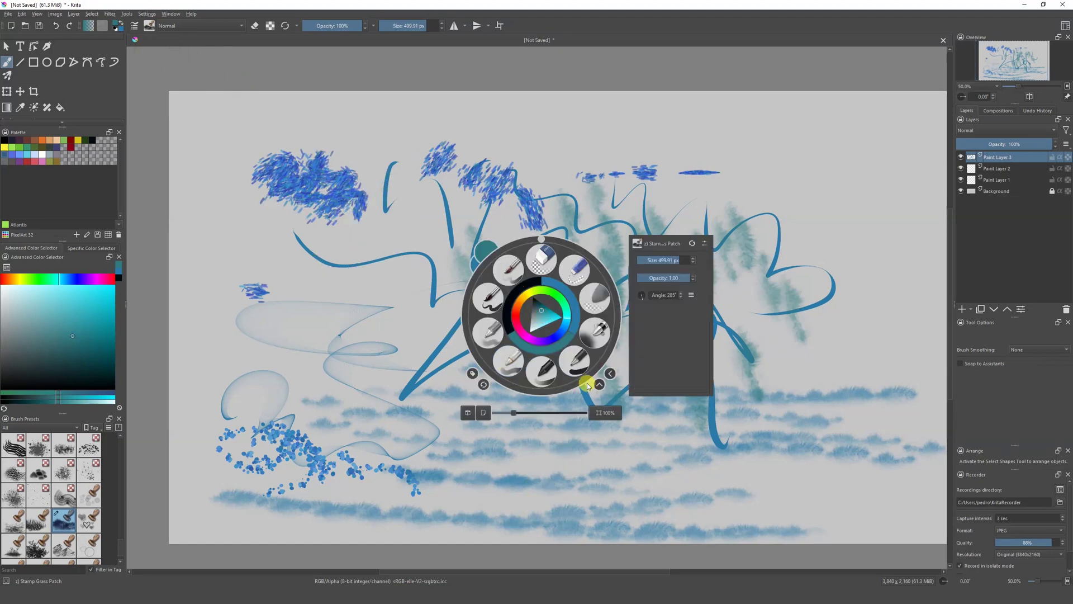
click(511, 369)
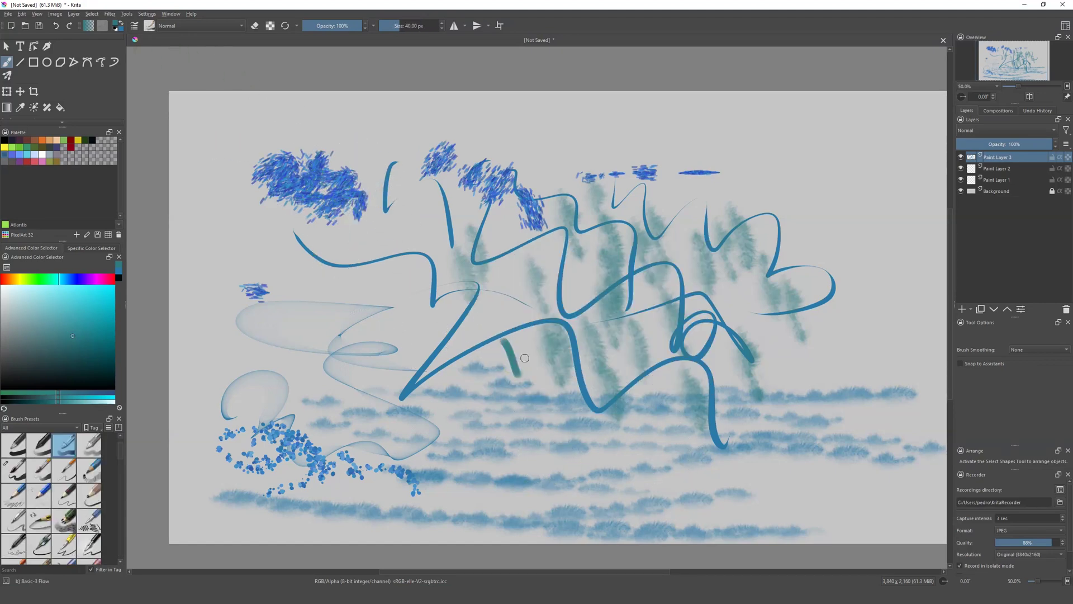
right_click(498, 346)
mouse_move(471, 444)
mouse_down()
mouse_move(496, 443)
mouse_move(474, 444)
mouse_up()
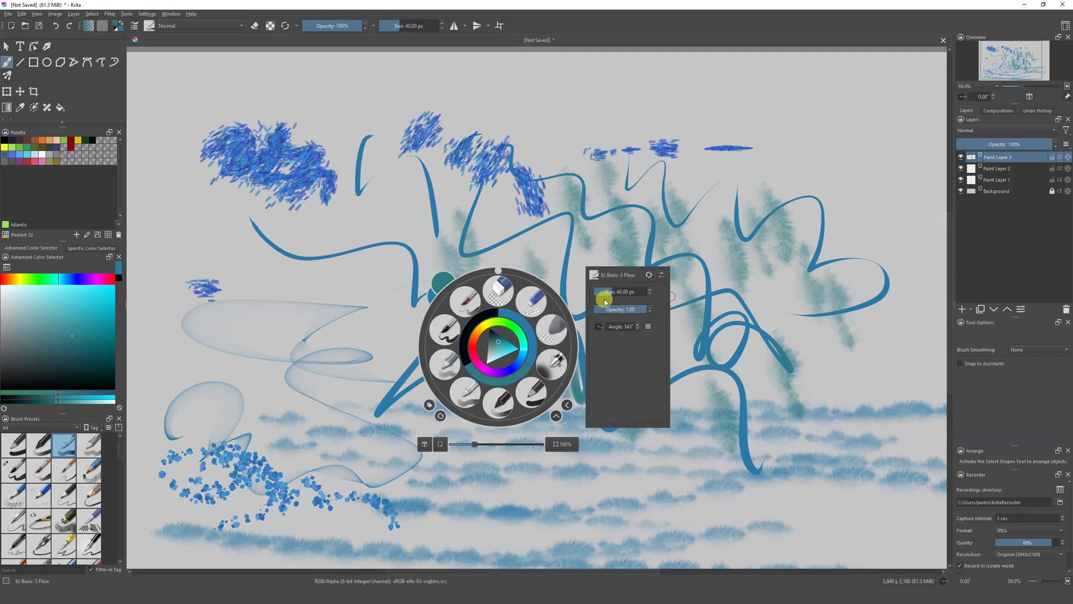
click(762, 318)
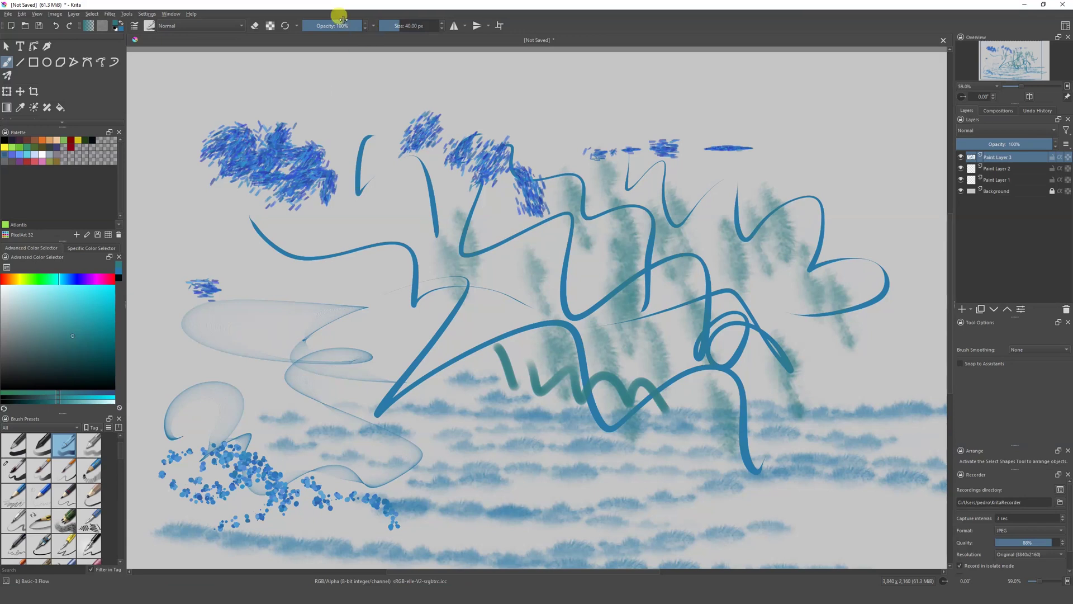
mouse_move(352, 25)
mouse_down()
mouse_move(307, 22)
mouse_move(437, 25)
mouse_move(414, 26)
mouse_up()
mouse_move(336, 112)
mouse_down()
mouse_move(352, 143)
mouse_move(481, 201)
mouse_move(609, 218)
mouse_move(412, 327)
mouse_move(363, 246)
mouse_move(559, 162)
mouse_move(732, 217)
mouse_up()
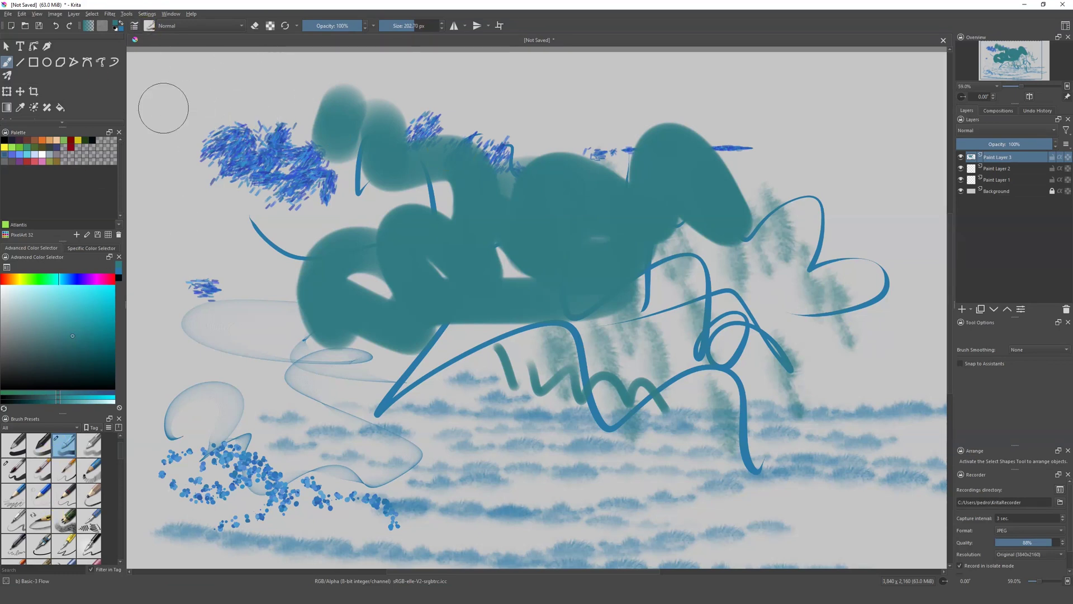
Switch to the Sketching-1 Chrome Thin brush and draw a thin zigzag across the top of the canvas
click(150, 26)
mouse_move(319, 65)
mouse_down()
mouse_move(319, 209)
mouse_move(329, 160)
mouse_up()
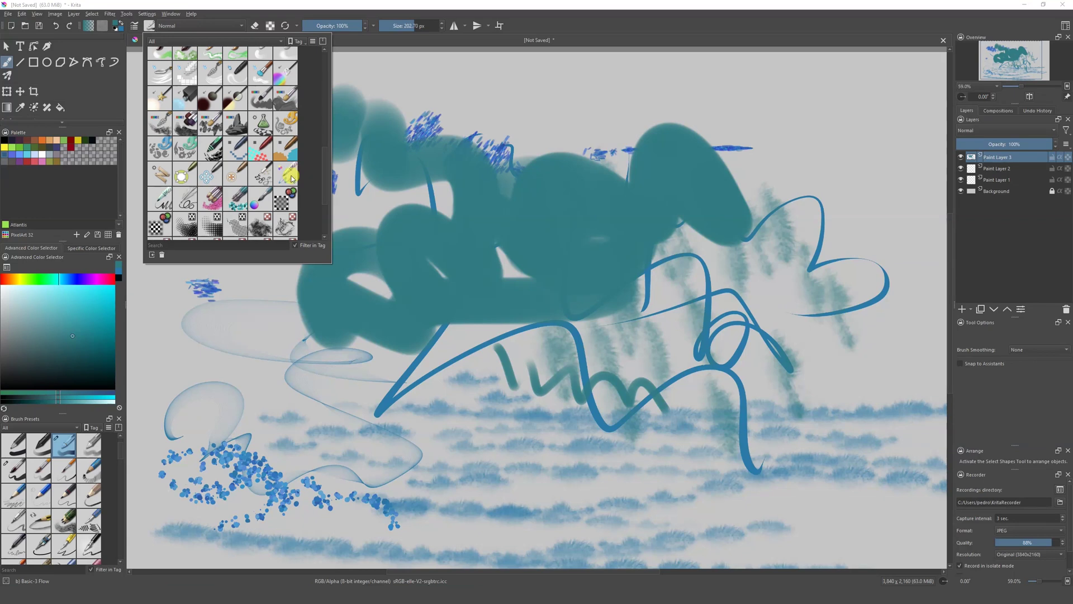
click(287, 172)
mouse_move(507, 99)
mouse_down()
mouse_move(499, 122)
mouse_move(576, 132)
mouse_up()
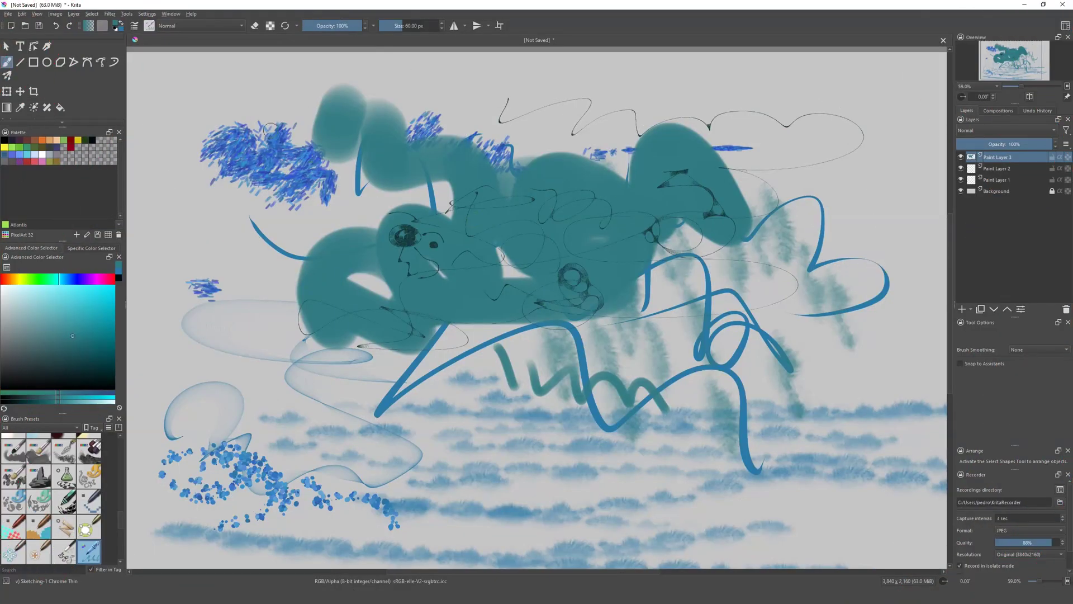
click(8, 14)
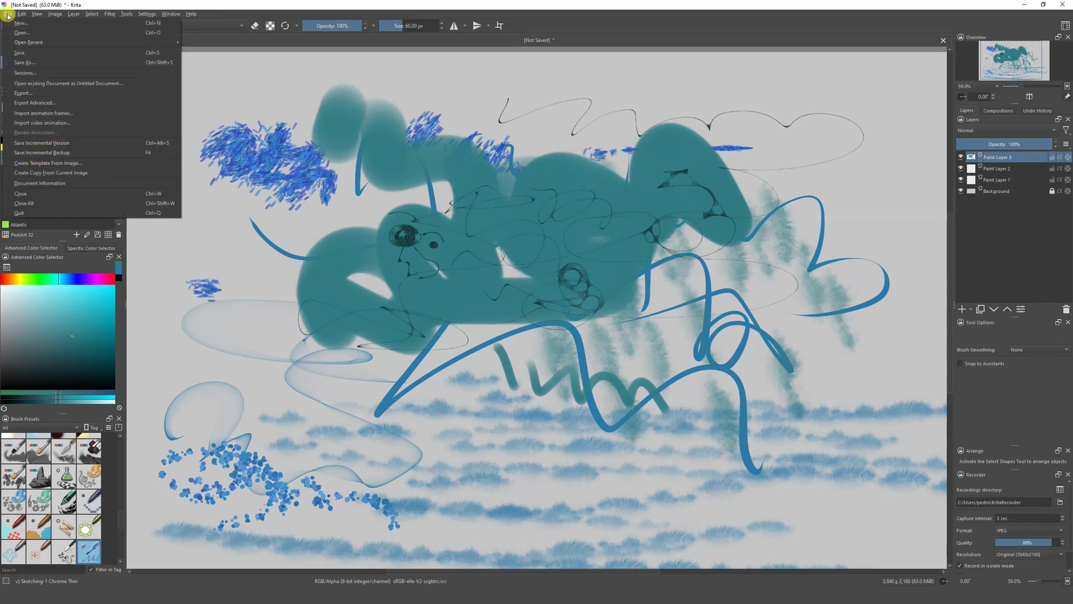
key(Escape)
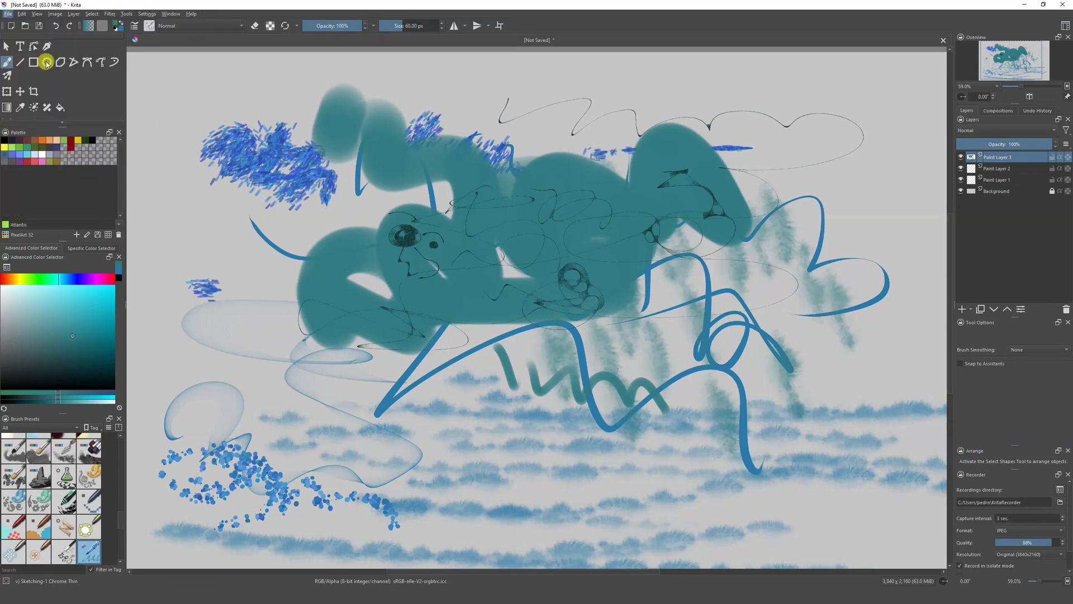
key(ctrl+shift+s)
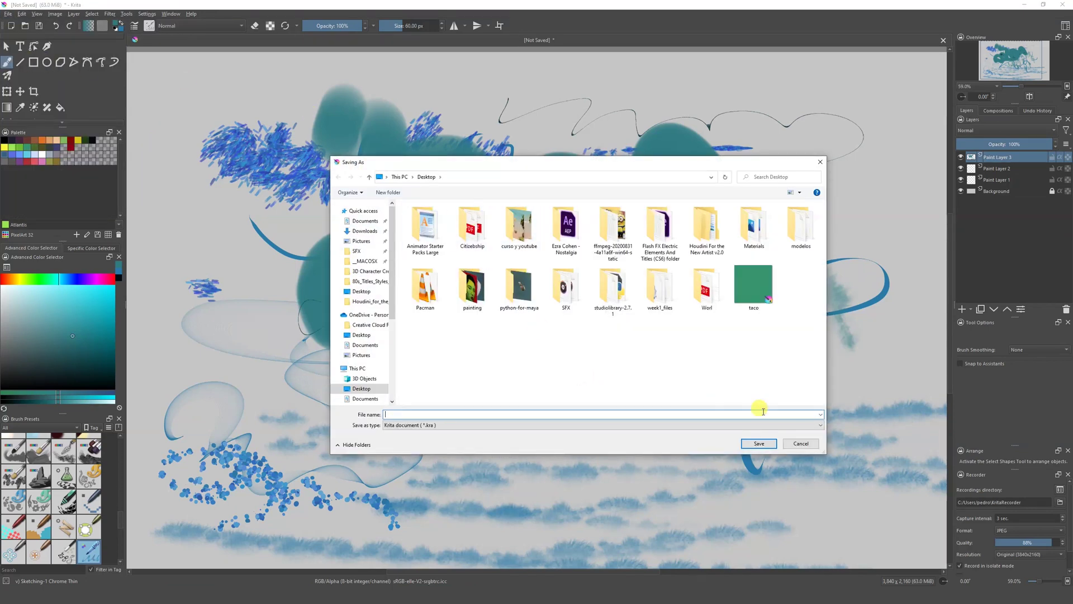
click(423, 426)
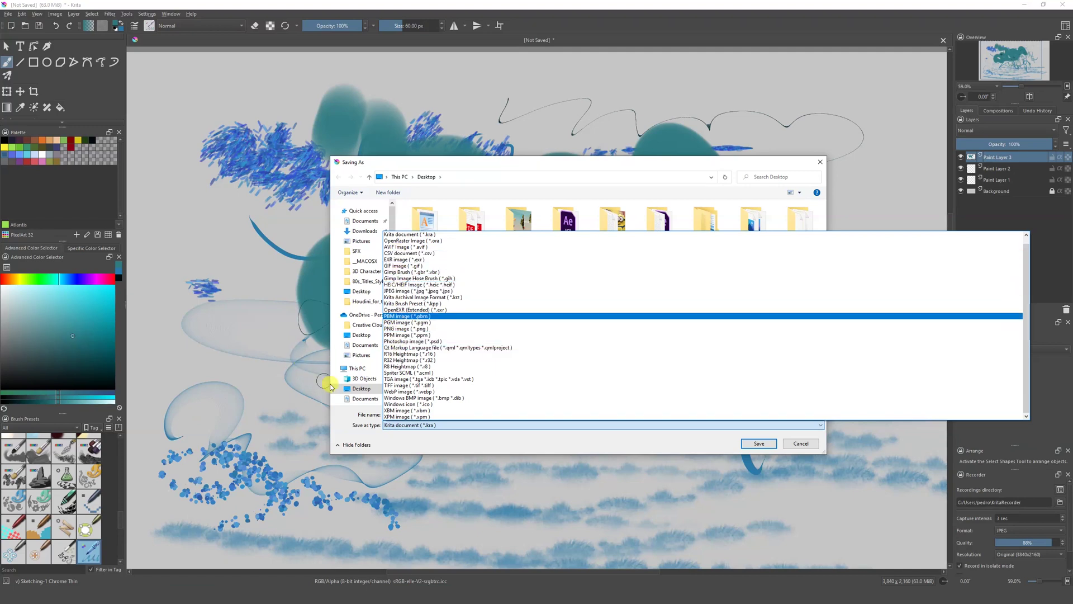
click(499, 439)
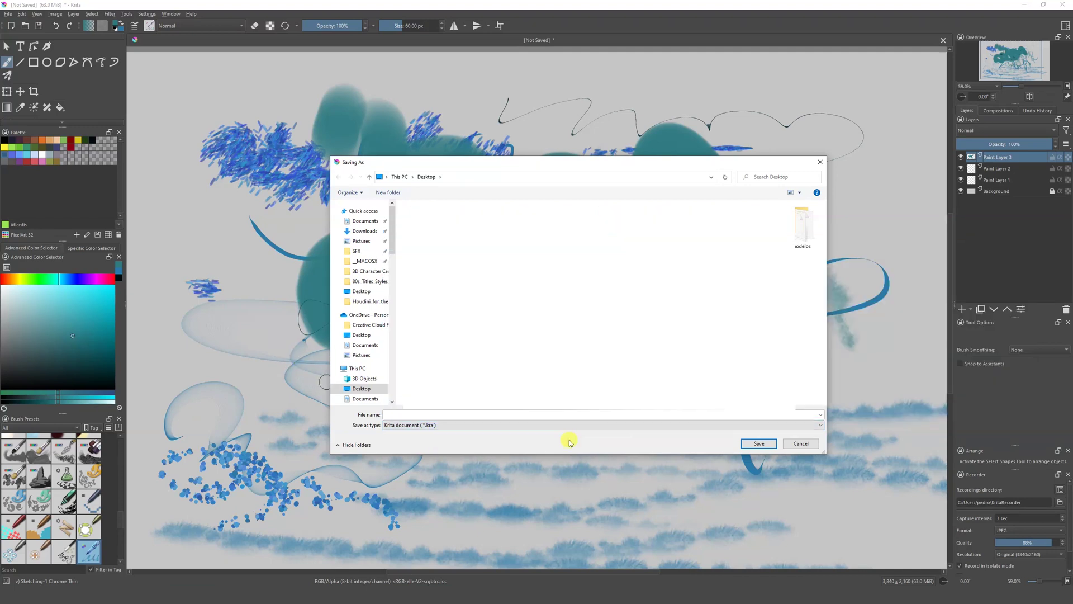
click(801, 443)
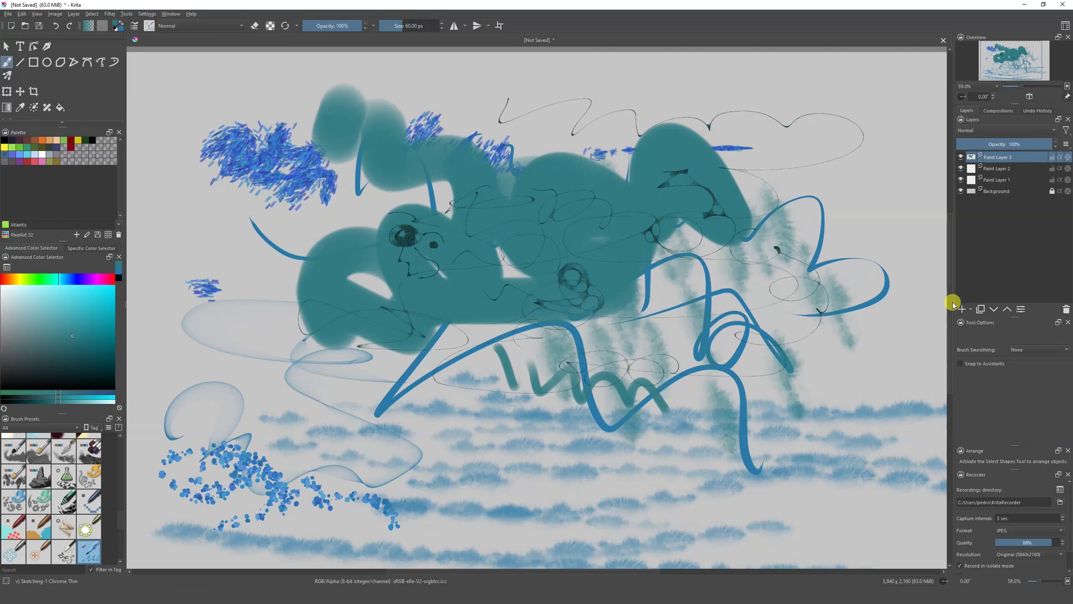
Draw a thin 3-shaped squiggle, a top-right line and a looped stroke on the right side
drag(847, 216, 850, 265)
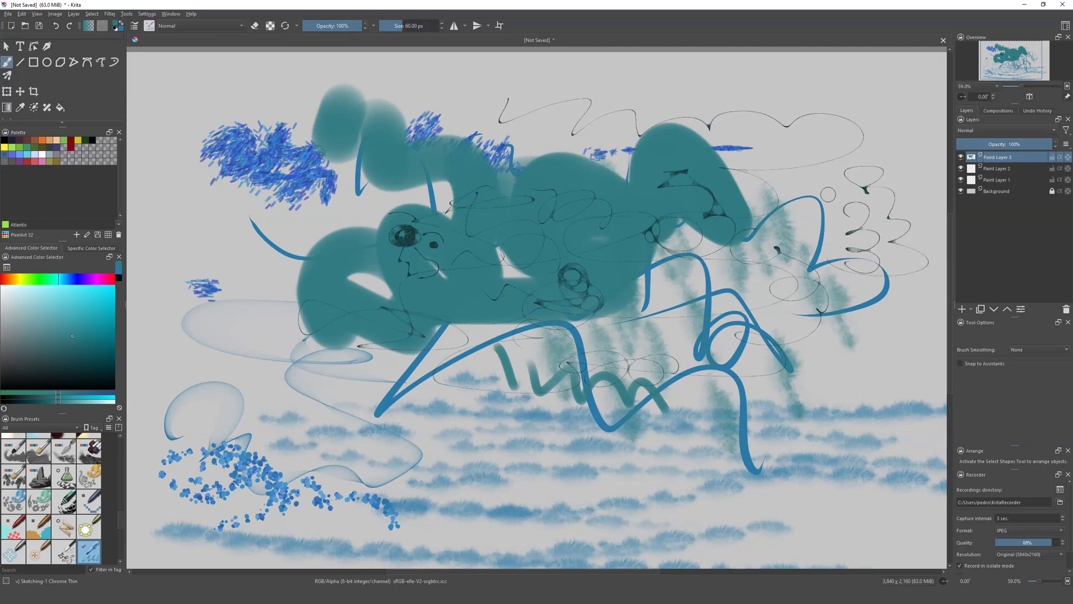
drag(827, 109, 883, 118)
drag(927, 196, 889, 168)
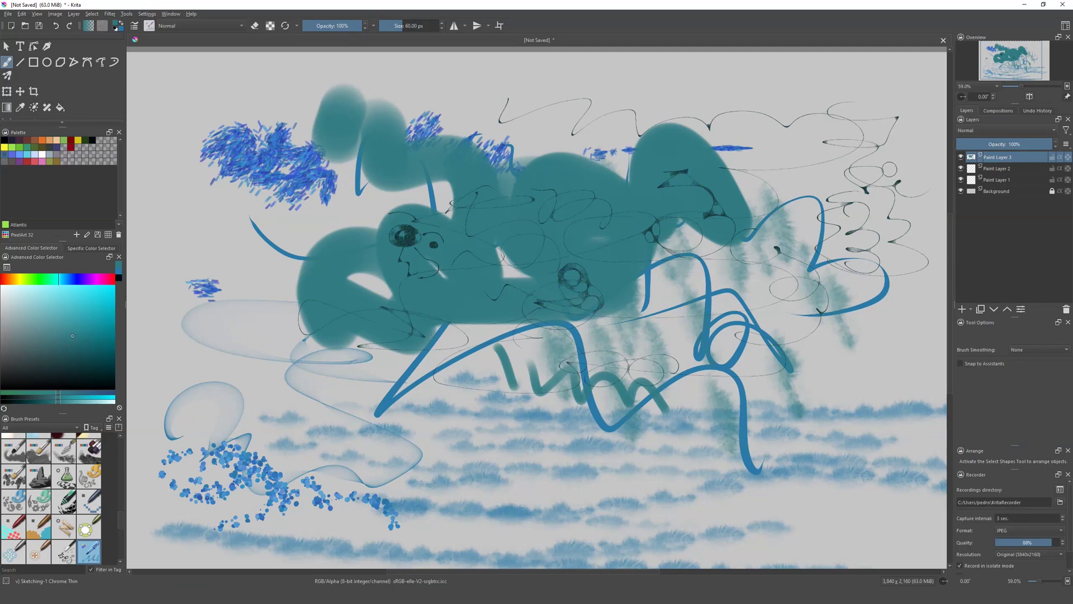